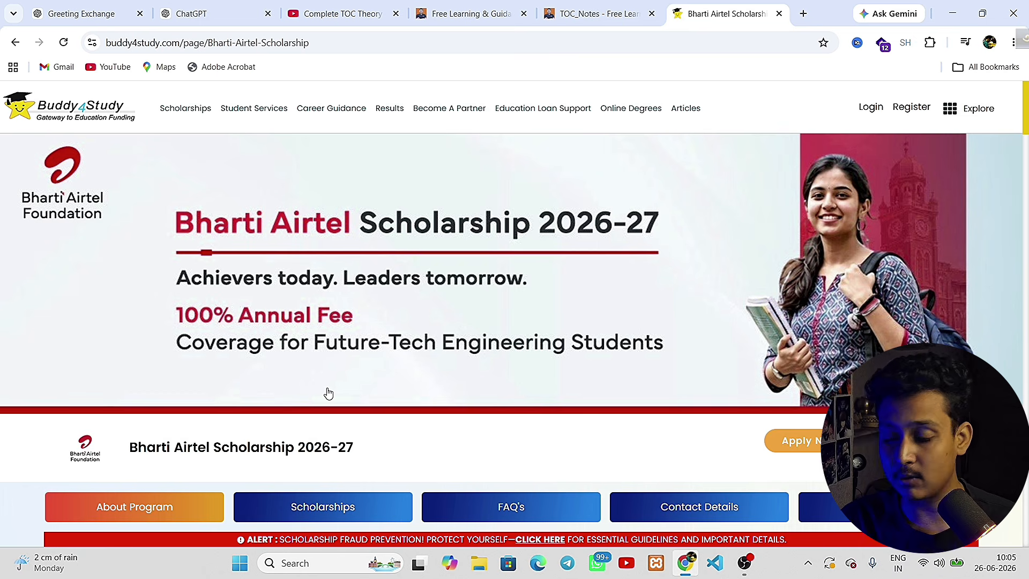
Step: Review the Bharti Airtel Scholarship 2026-27 page, including the program description, benefits, application instructions and FAQs
scroll(328, 394, "down", 3)
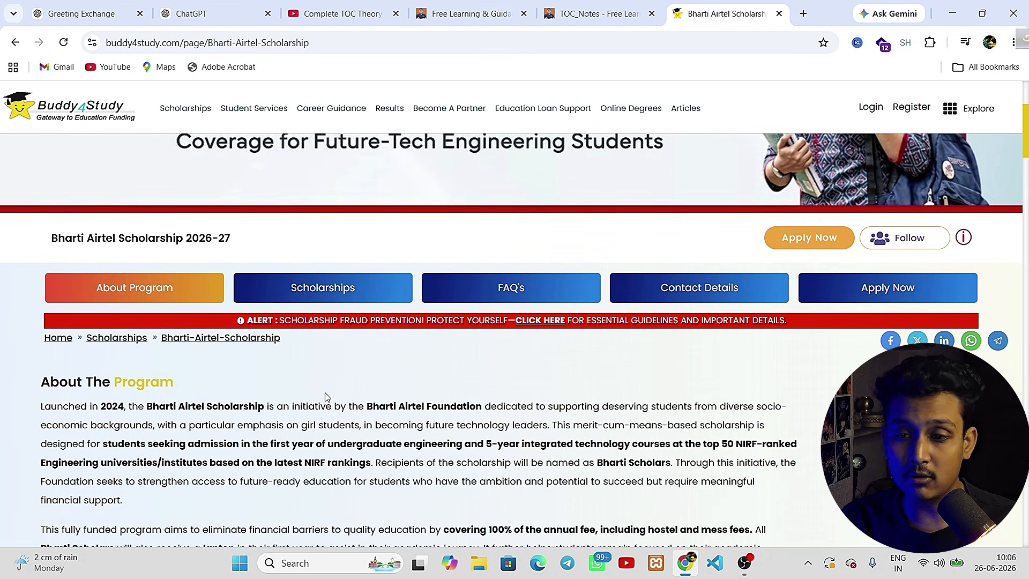
scroll(328, 396, "down", 1)
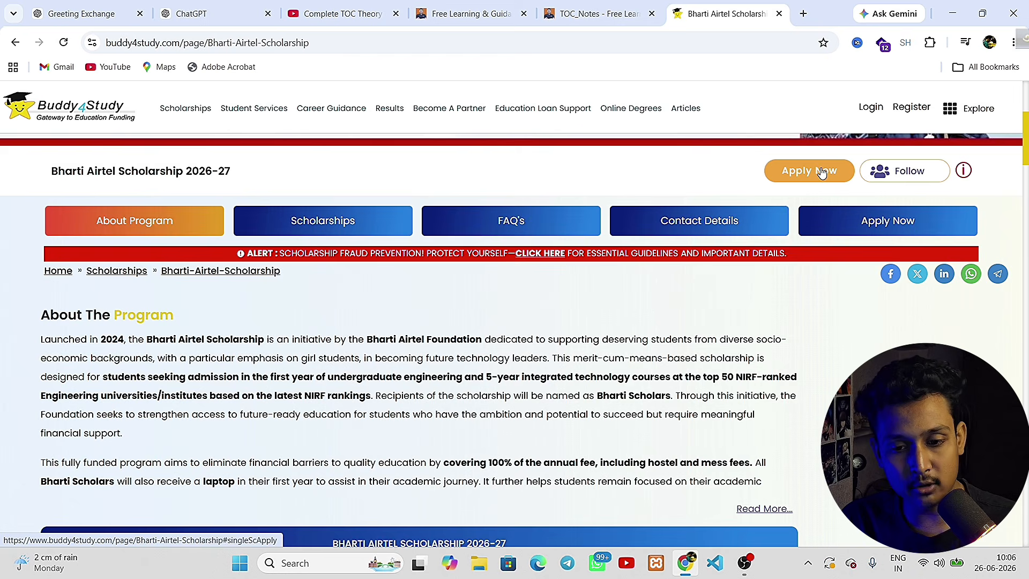
scroll(491, 382, "down", 5)
scroll(325, 404, "down", 3)
scroll(325, 404, "down", 15)
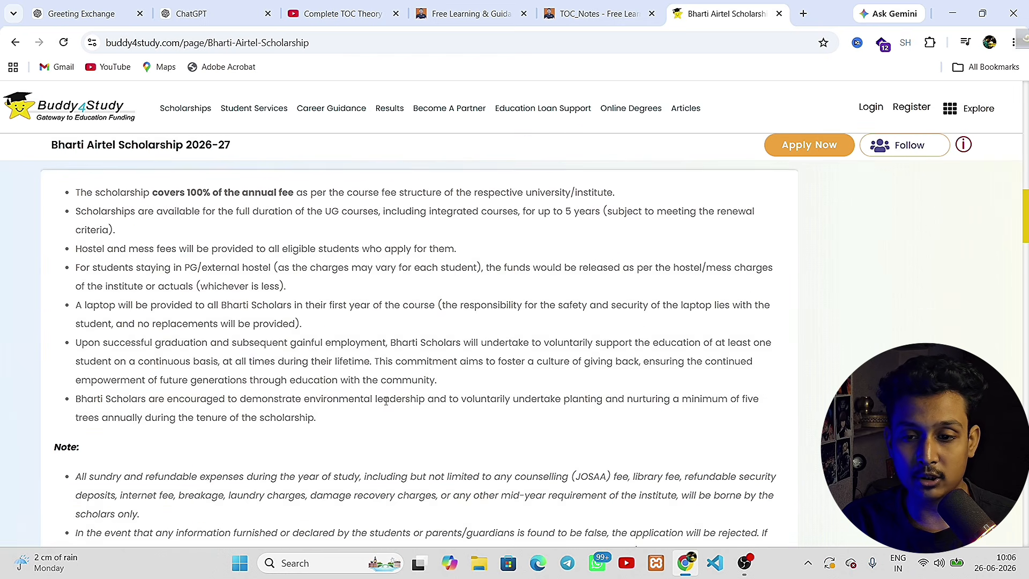
scroll(452, 424, "down", 1)
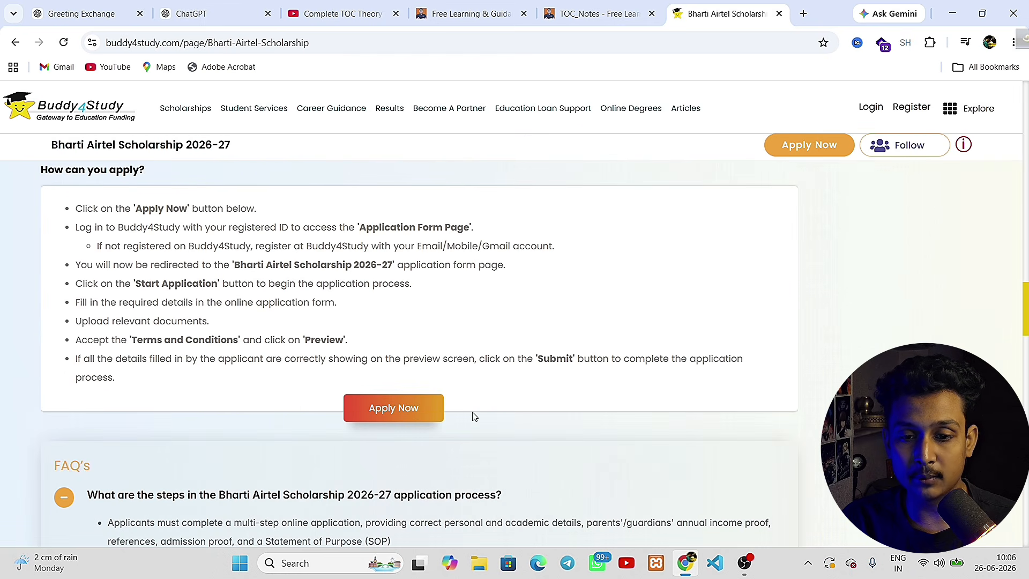
scroll(562, 417, "down", 9)
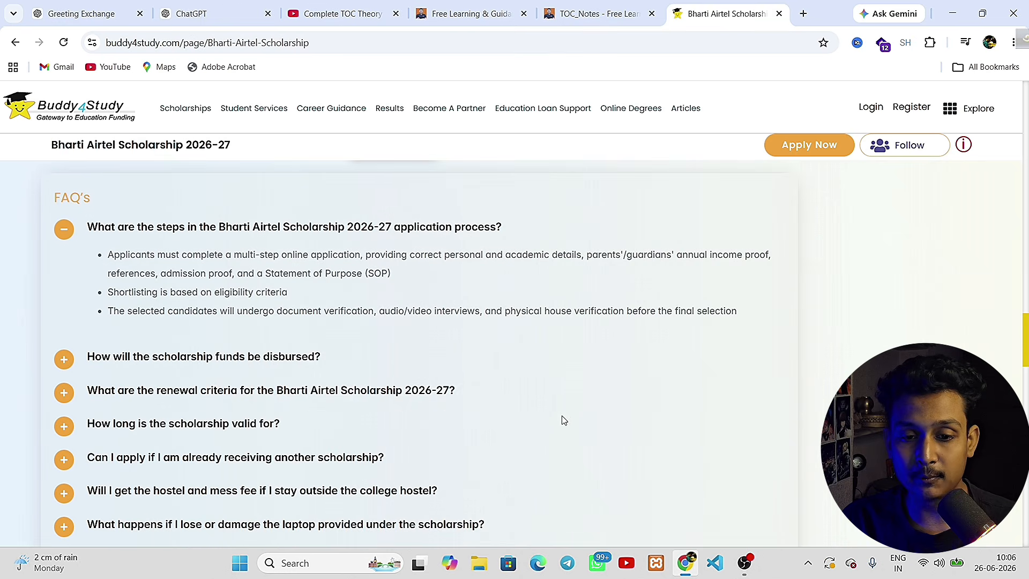
scroll(531, 429, "up", 16)
scroll(529, 432, "up", 20)
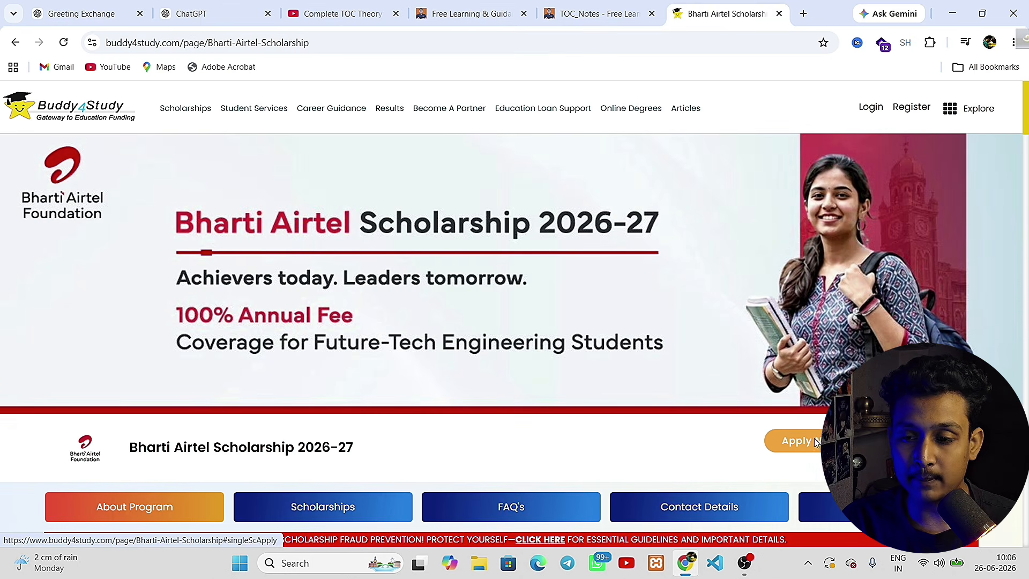
Step: Examine the account registration form reached from the Apply Now login prompt, and return to the Bharti Airtel Scholarship page
left_click(814, 439)
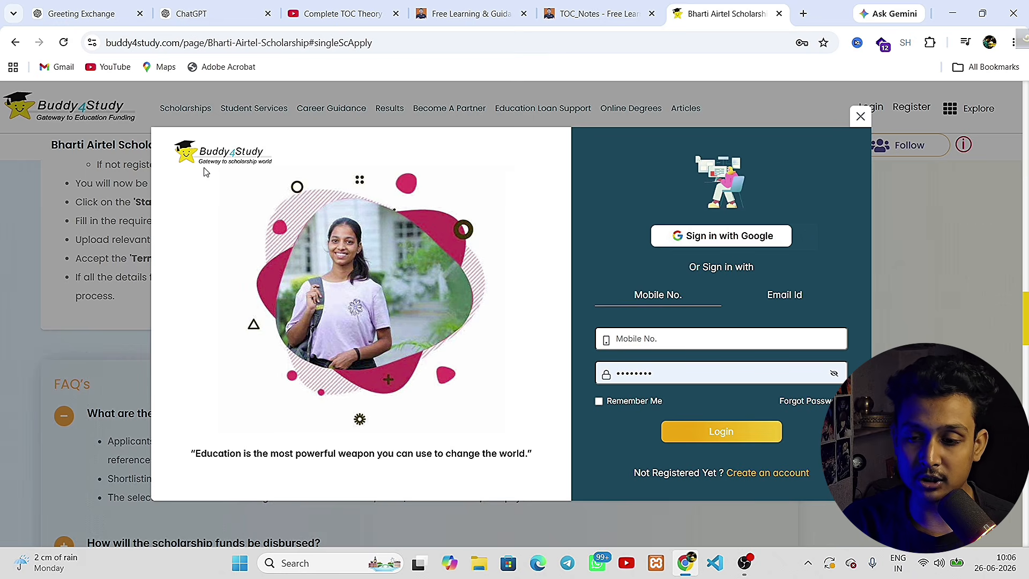
left_click(783, 476)
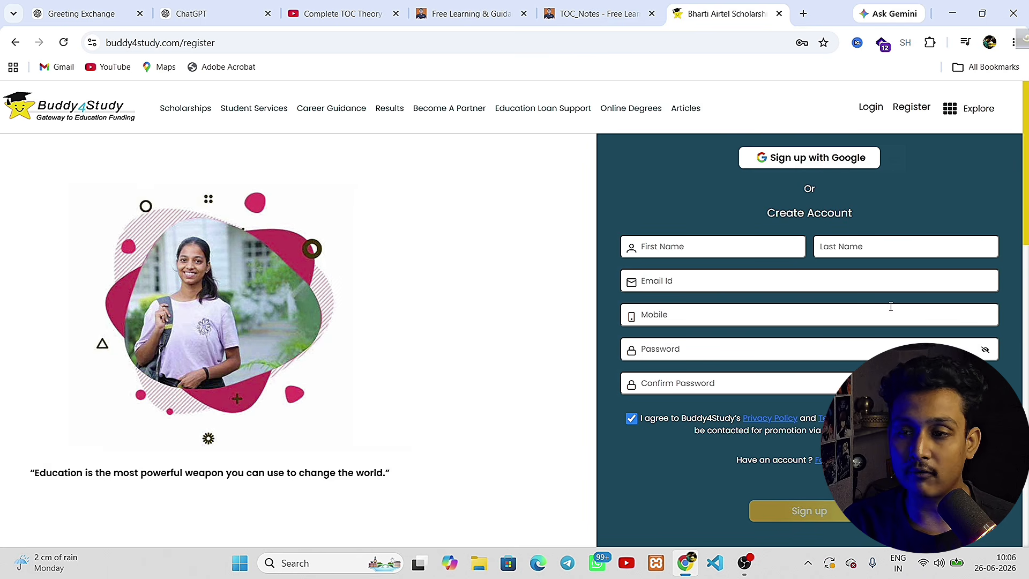
left_click(14, 45)
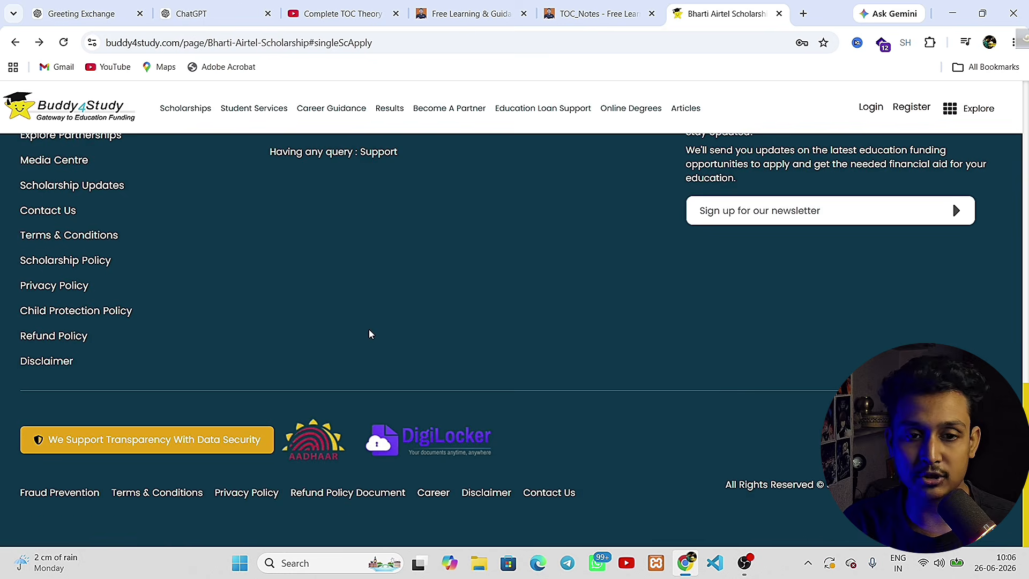
scroll(332, 311, "up", 8)
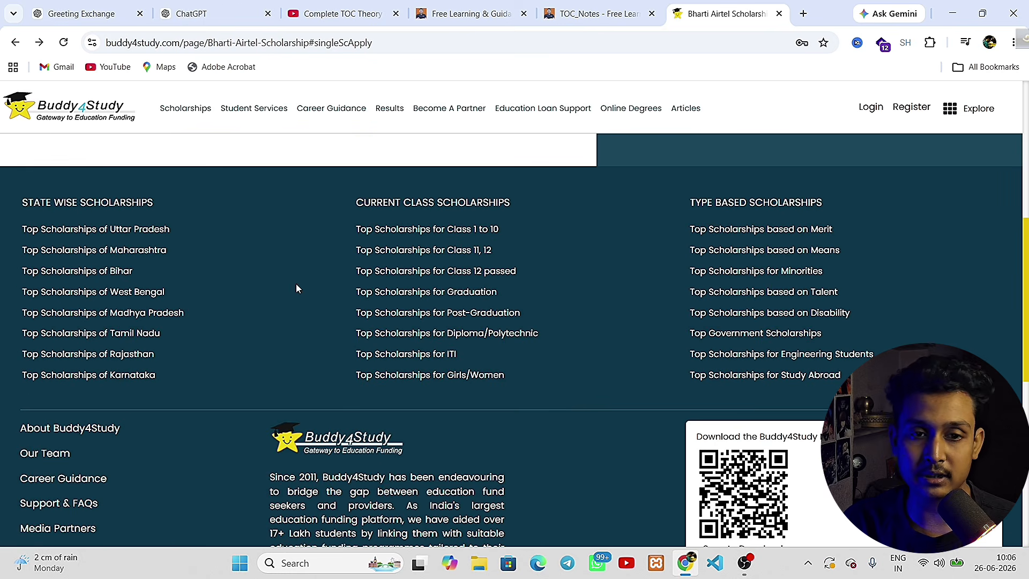
left_click(15, 44)
left_click(15, 44)
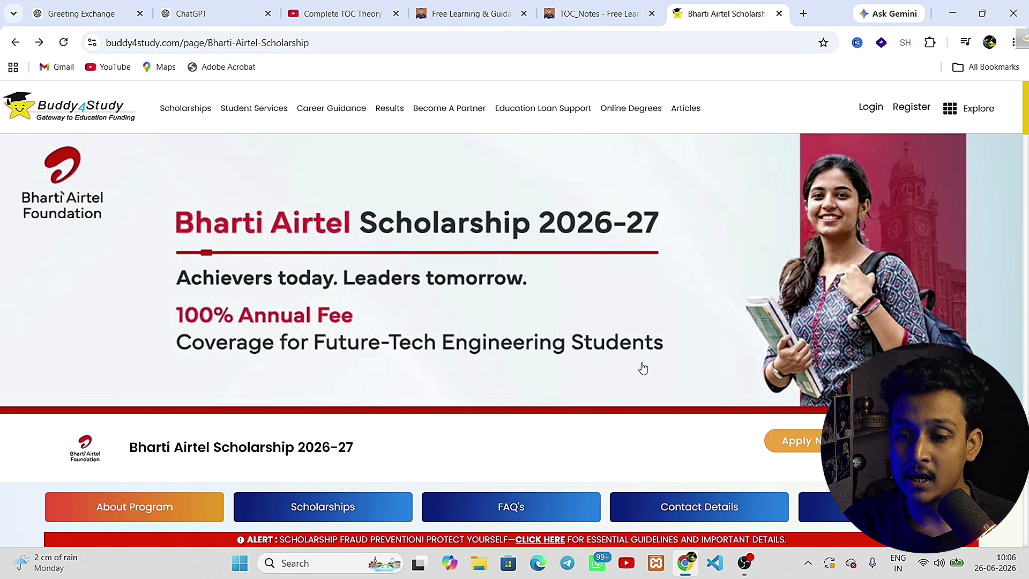
Step: Apply for the Bharti Airtel Scholarship by logging in to the existing Buddy4Study account, and dismiss the login message
left_click(793, 448)
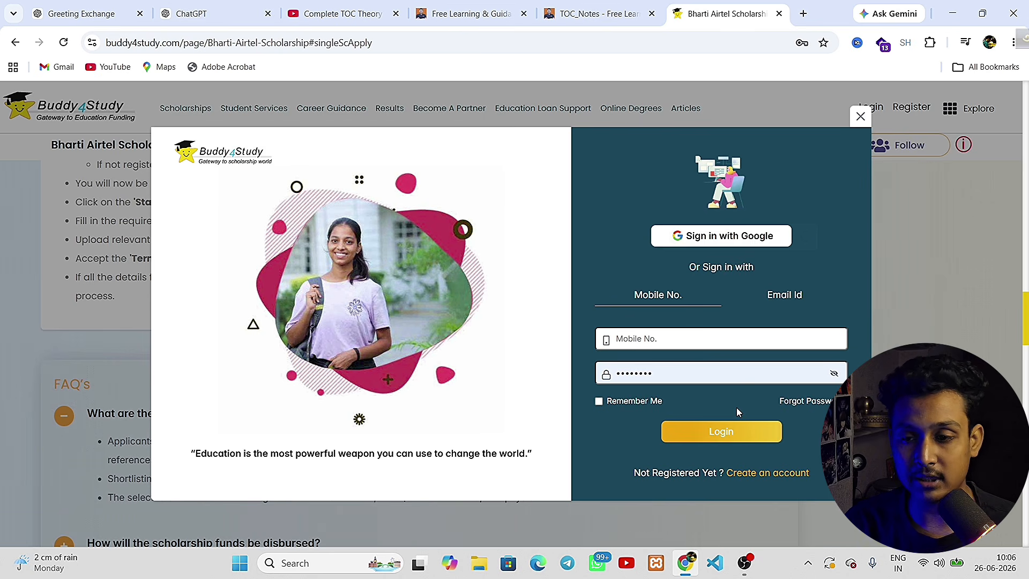
left_click(720, 431)
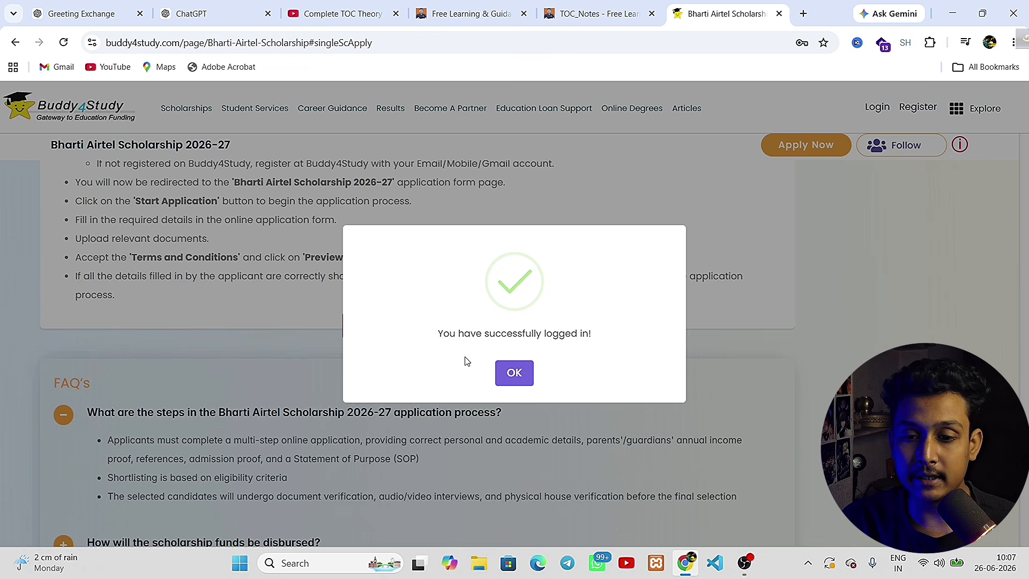
left_click(514, 372)
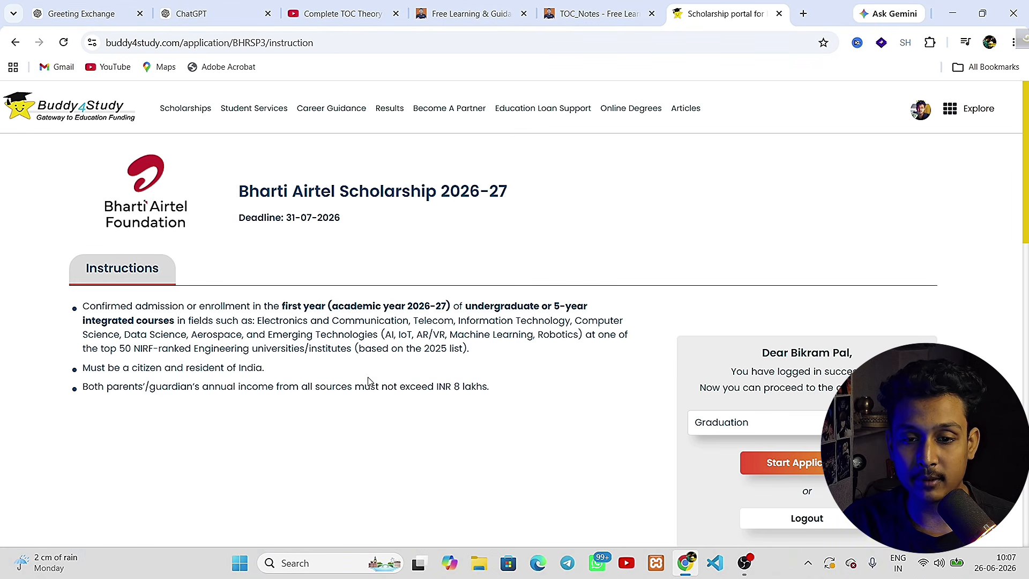
Step: Start the scholarship application with Graduation as the study level
scroll(370, 382, "down", 1)
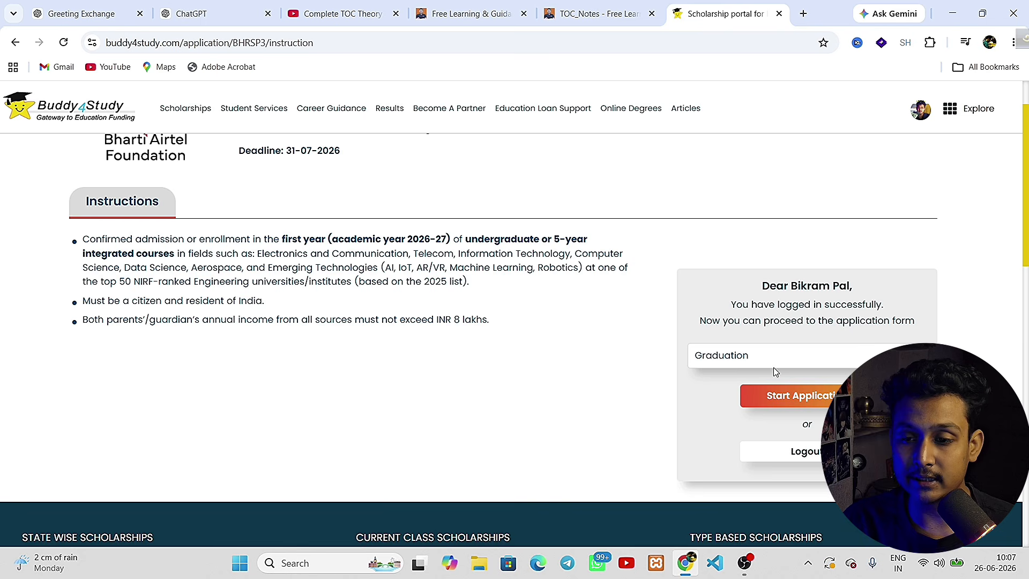
left_click(740, 362)
left_click(754, 361)
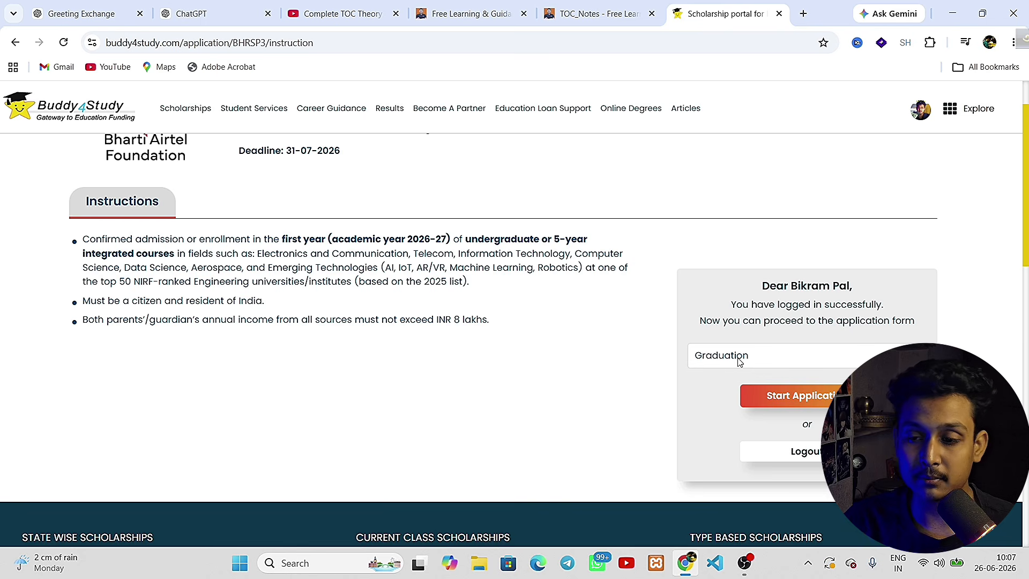
left_click(783, 401)
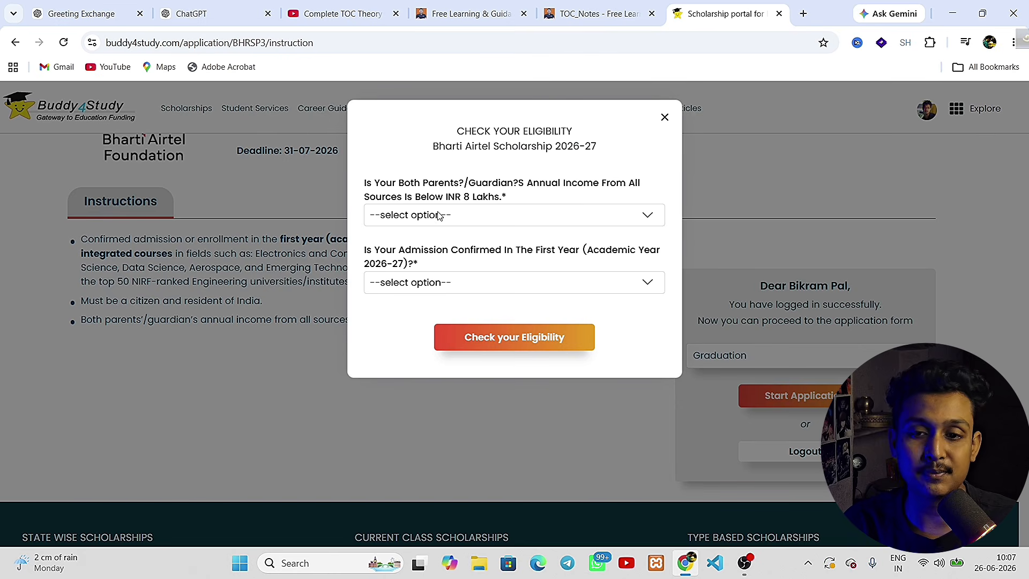
Step: Answer Yes to the eligibility question on whether the parents' or guardians' annual income is below INR 8 lakhs
left_click(478, 215)
left_click(418, 255)
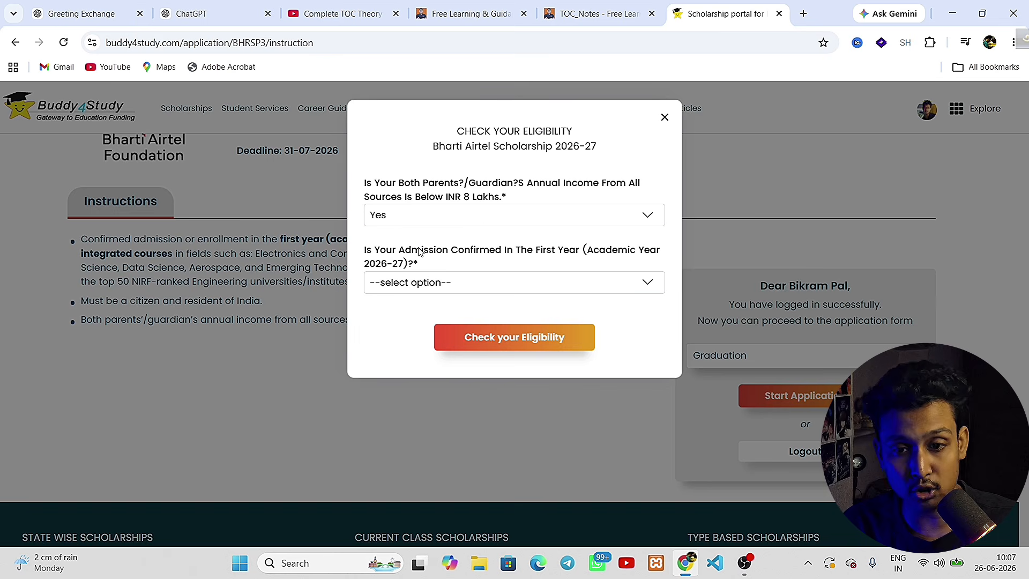
left_click(397, 221)
left_click(392, 273)
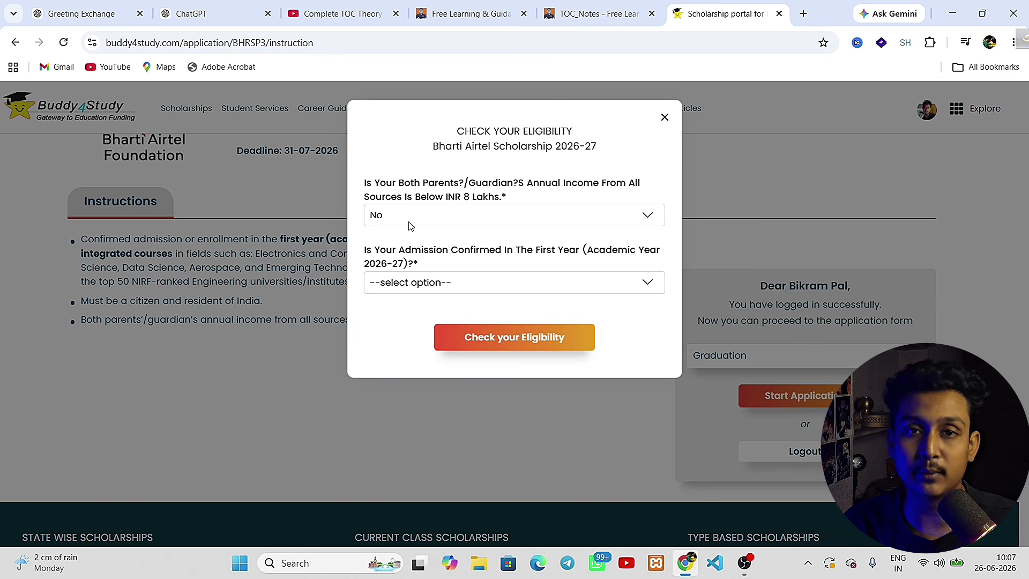
left_click(410, 223)
left_click(396, 258)
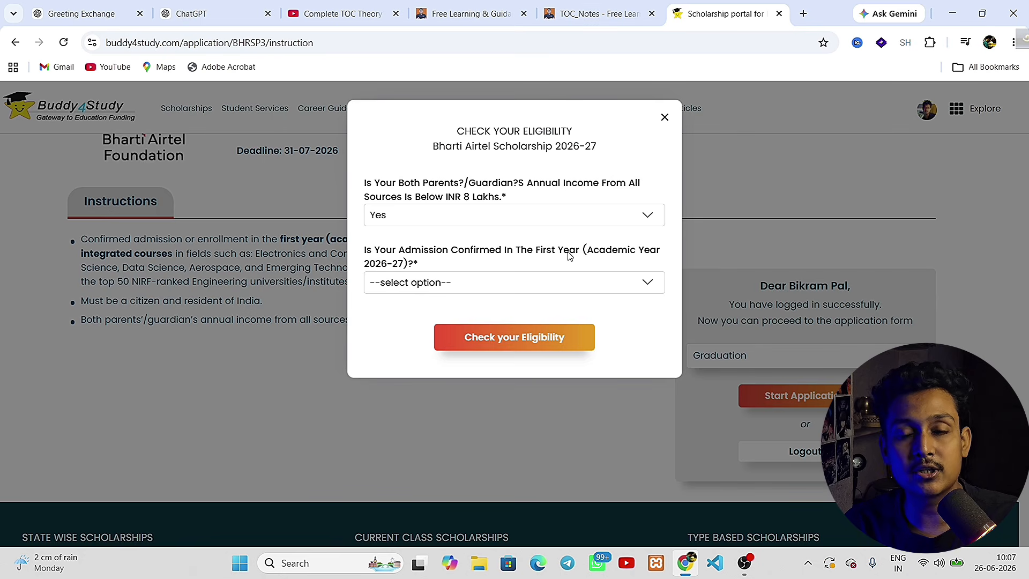
Step: Answer Yes to confirmed first-year admission for 2026-27, and run the eligibility check to proceed to the application form
left_click(452, 284)
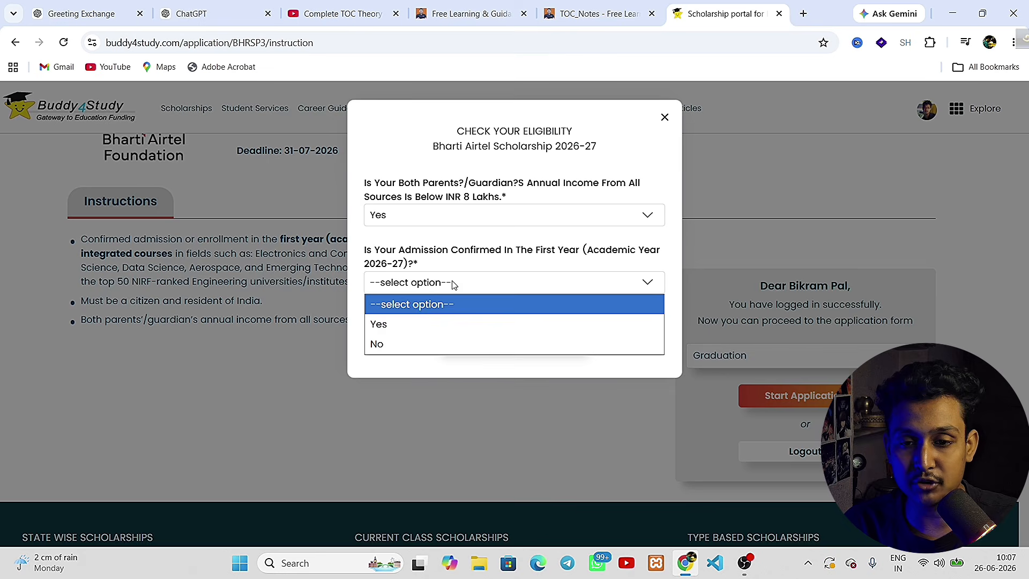
left_click(410, 325)
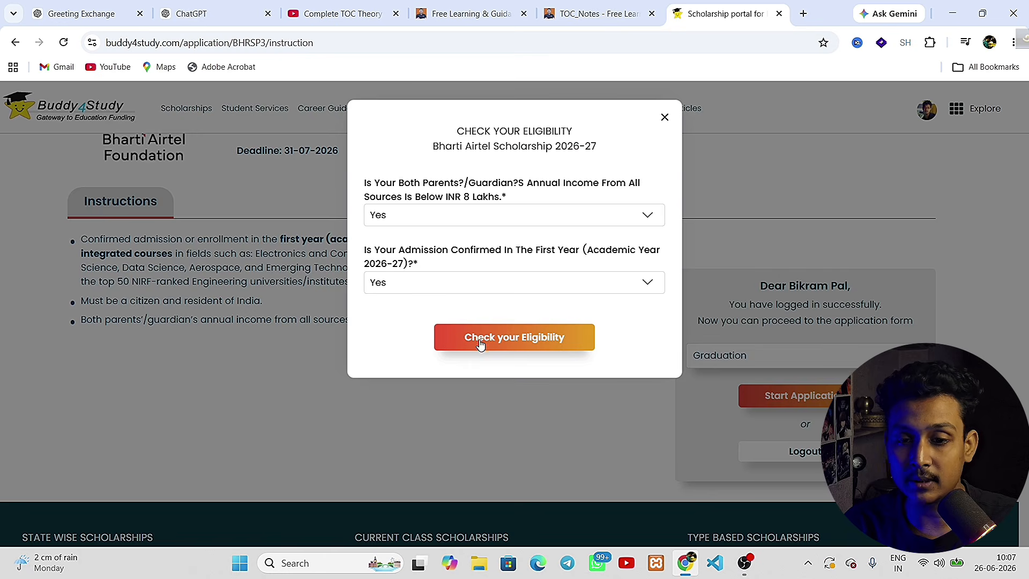
left_click(500, 342)
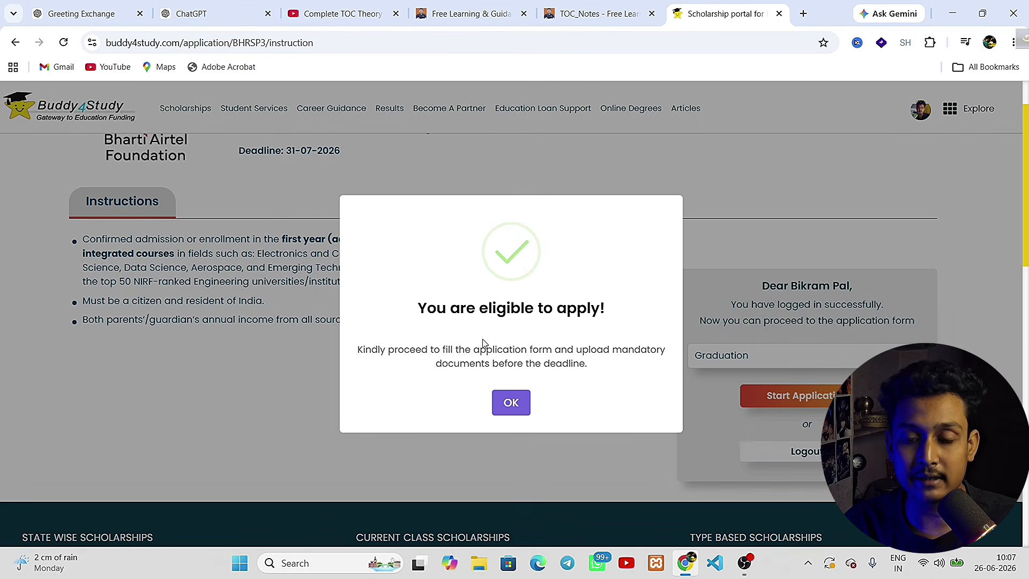
left_click_drag(419, 309, 605, 309)
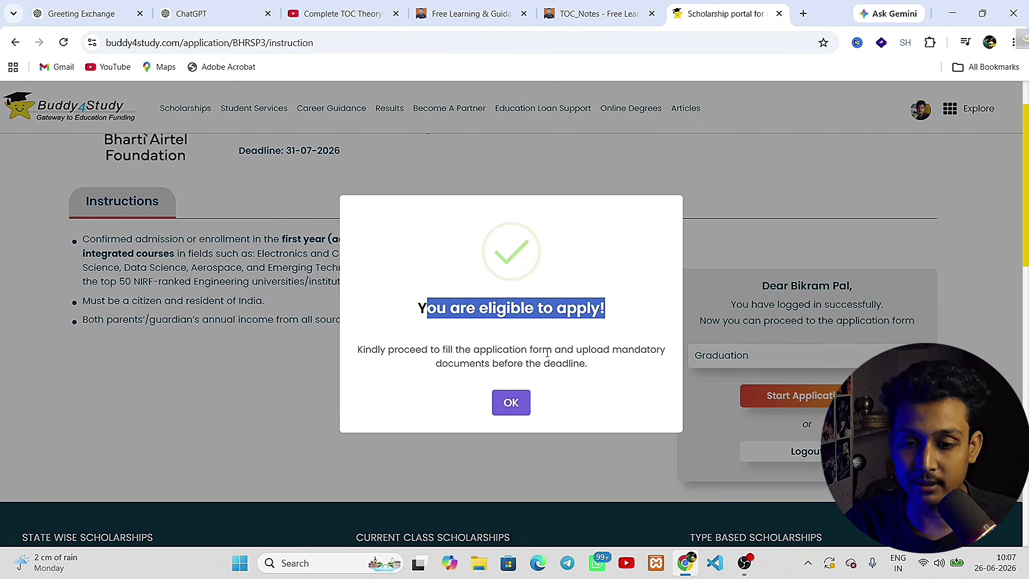
left_click(512, 403)
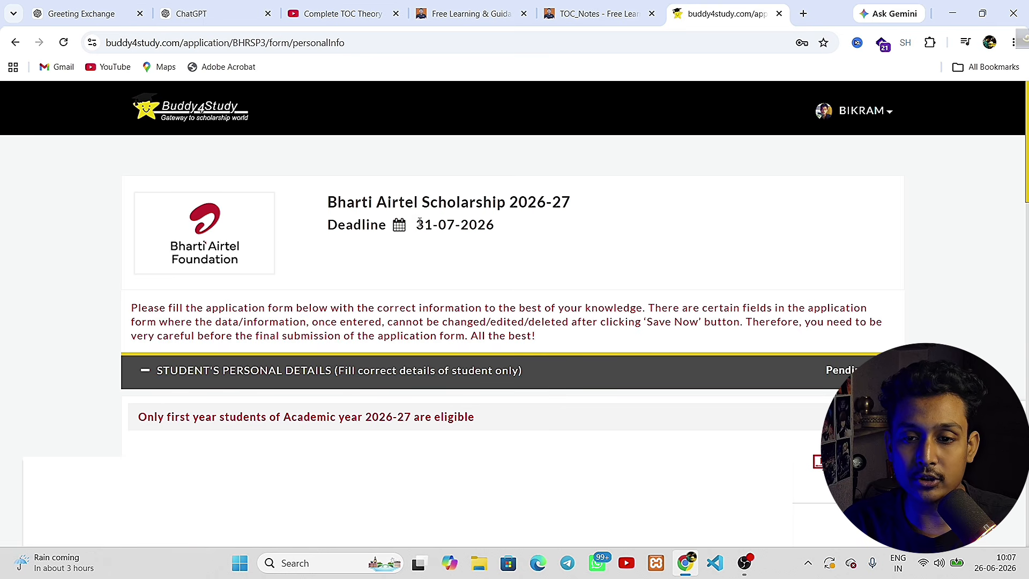
Step: Review the application deadline and the prefilled first and last name fields in the student's personal details
left_click_drag(419, 224, 496, 226)
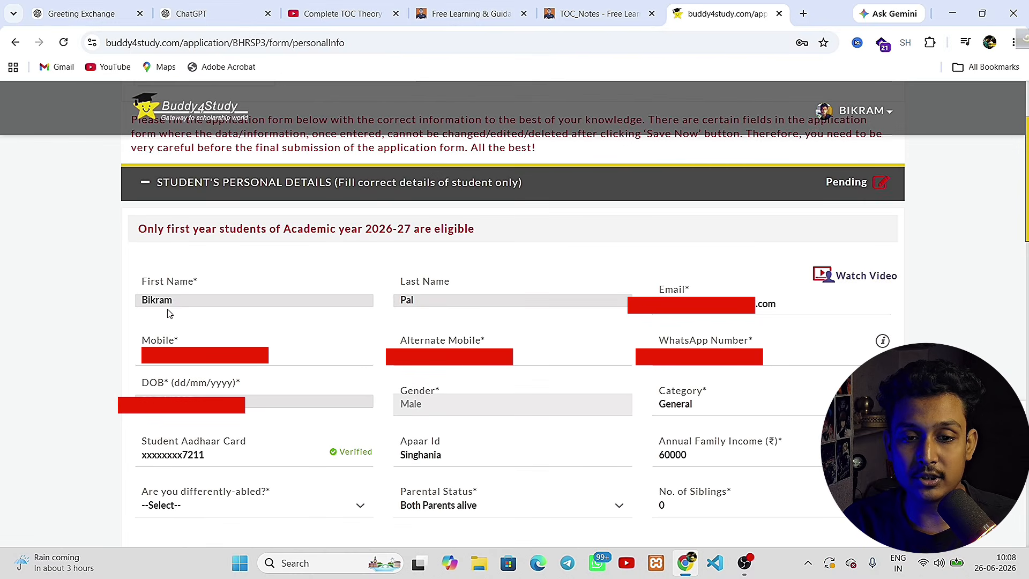
double_click(143, 304)
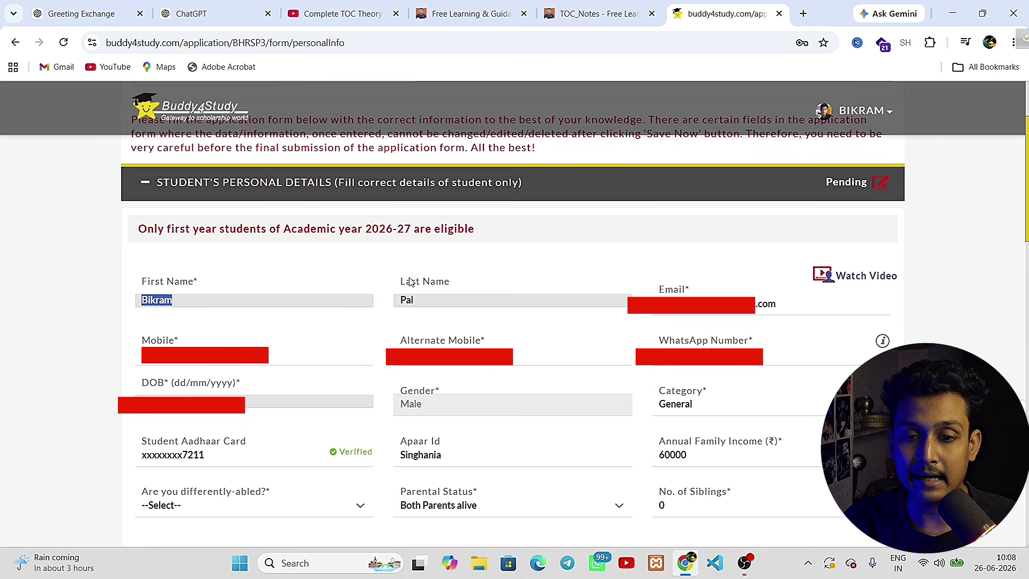
left_click_drag(410, 279, 412, 315)
double_click(404, 305)
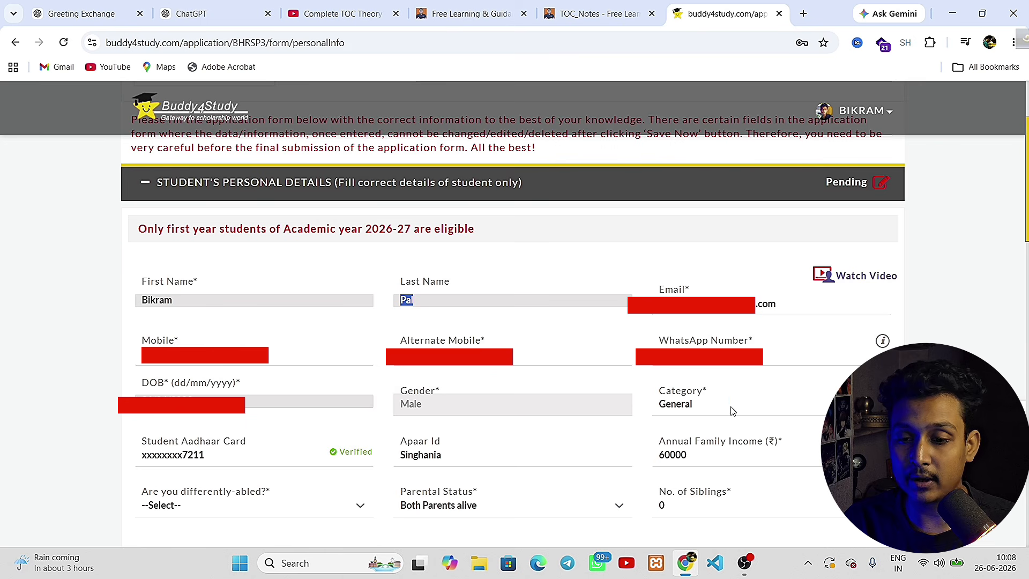
Step: Choose General as the student's category, and check the Student Aadhaar Card field
left_click(703, 406)
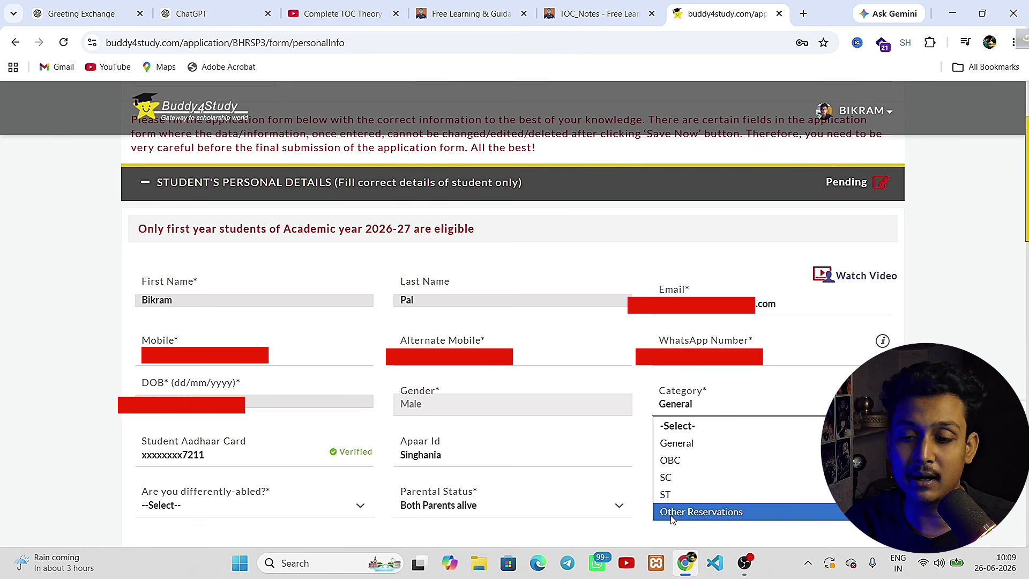
left_click(699, 449)
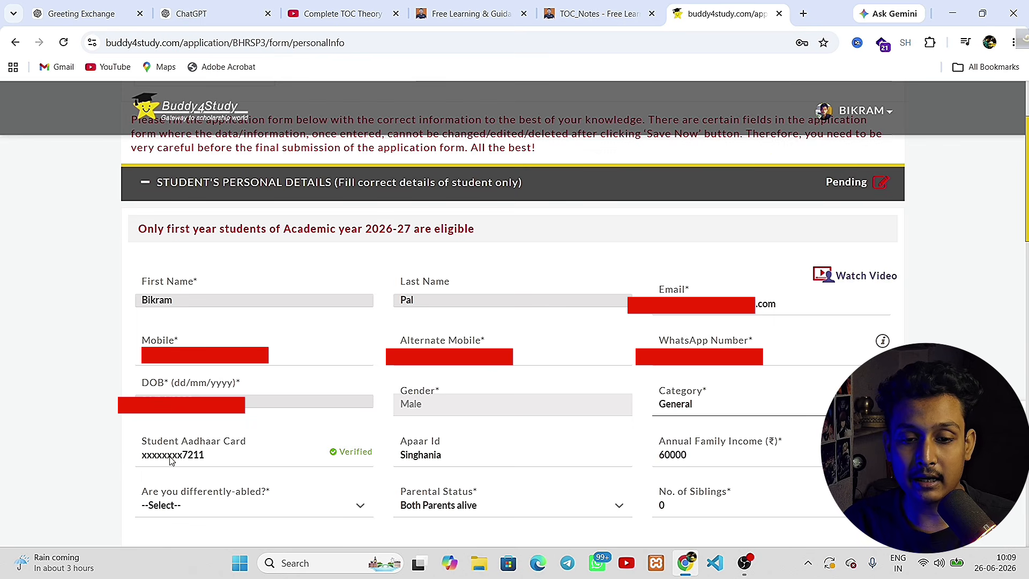
left_click_drag(208, 463, 133, 460)
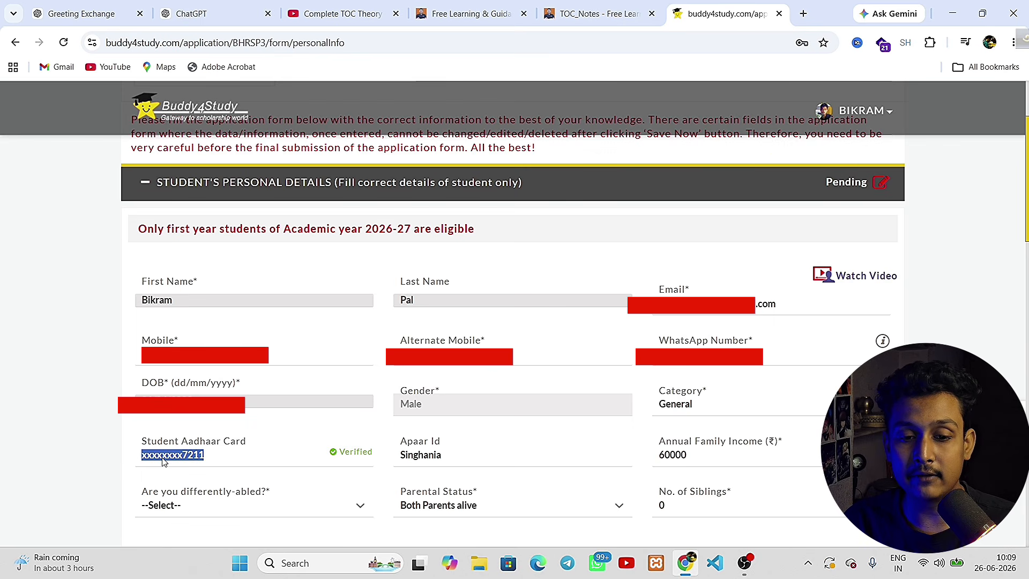
left_click(192, 457)
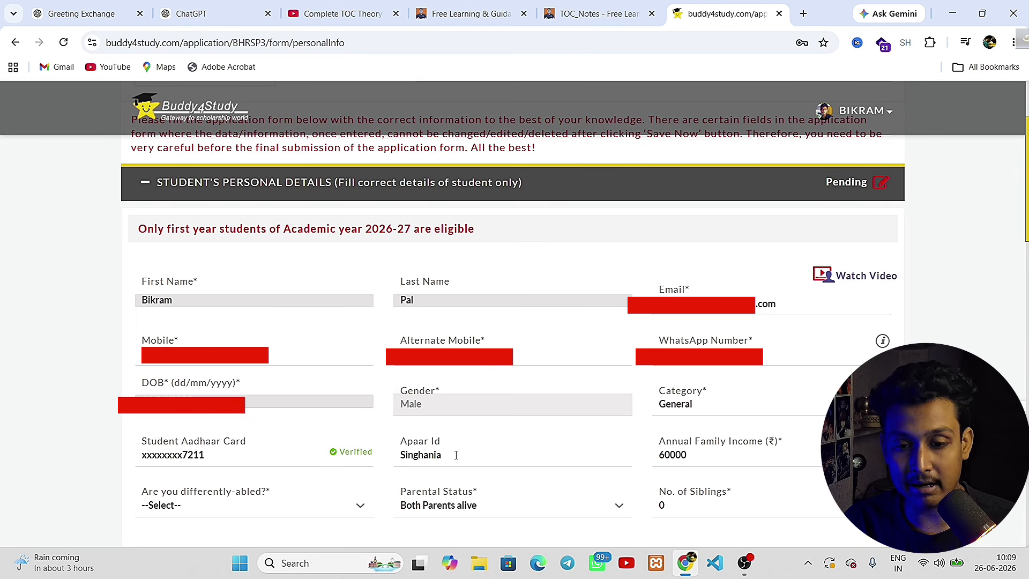
Step: Clear the Apaar Id field, and set the differently-abled answer to No
left_click_drag(456, 455, 394, 462)
key("BackSpace")
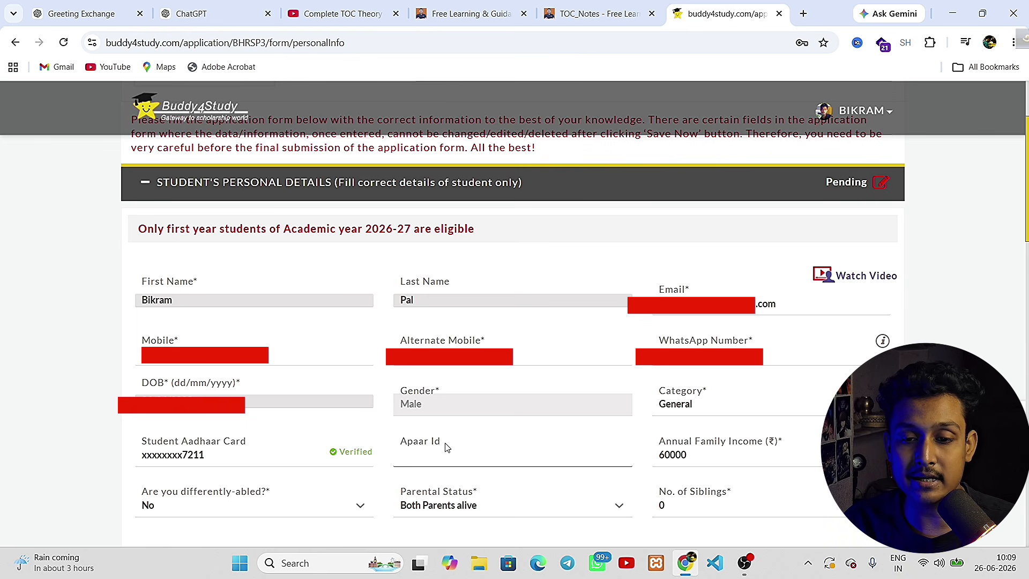
left_click_drag(440, 401, 448, 391)
left_click(449, 392)
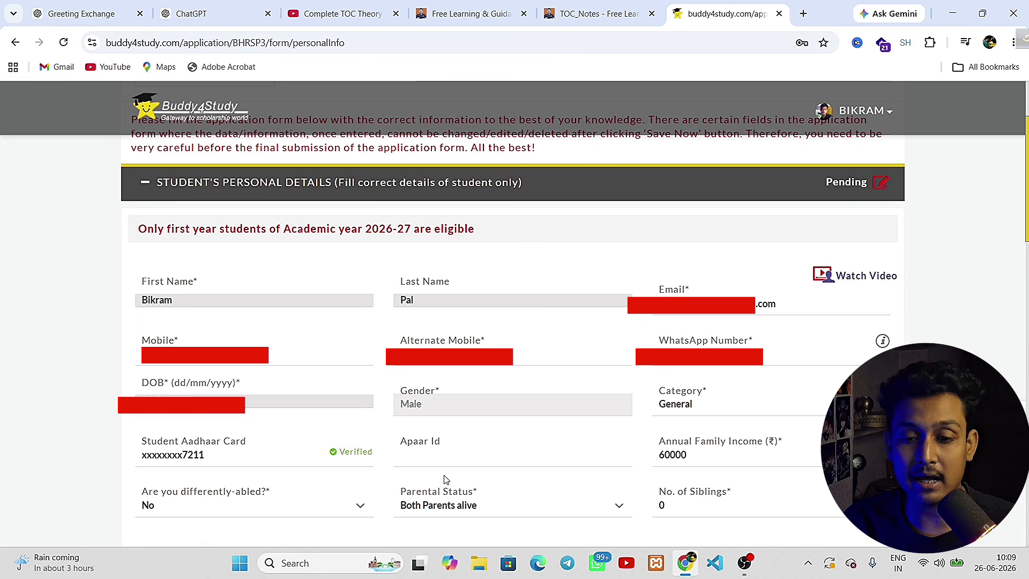
left_click(435, 459)
left_click(409, 479)
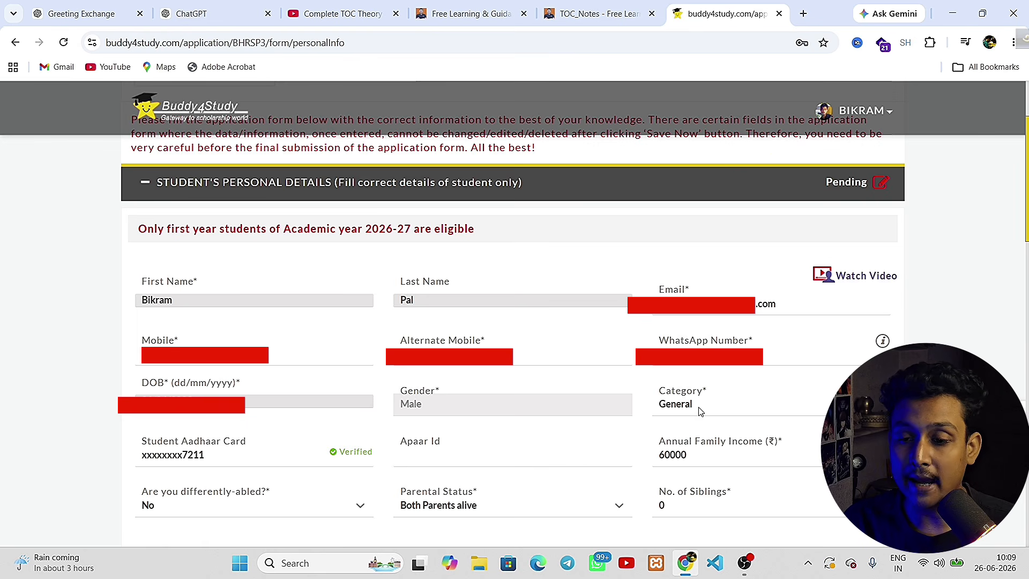
Step: Try 1200000 as the annual family income, and set the field back to 60000
left_click_drag(702, 453, 643, 456)
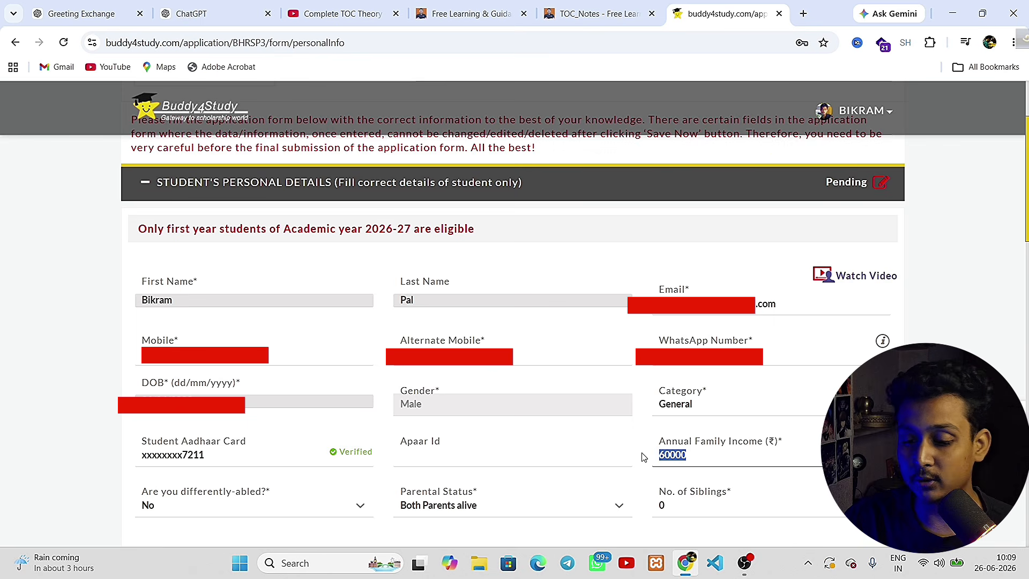
type("120")
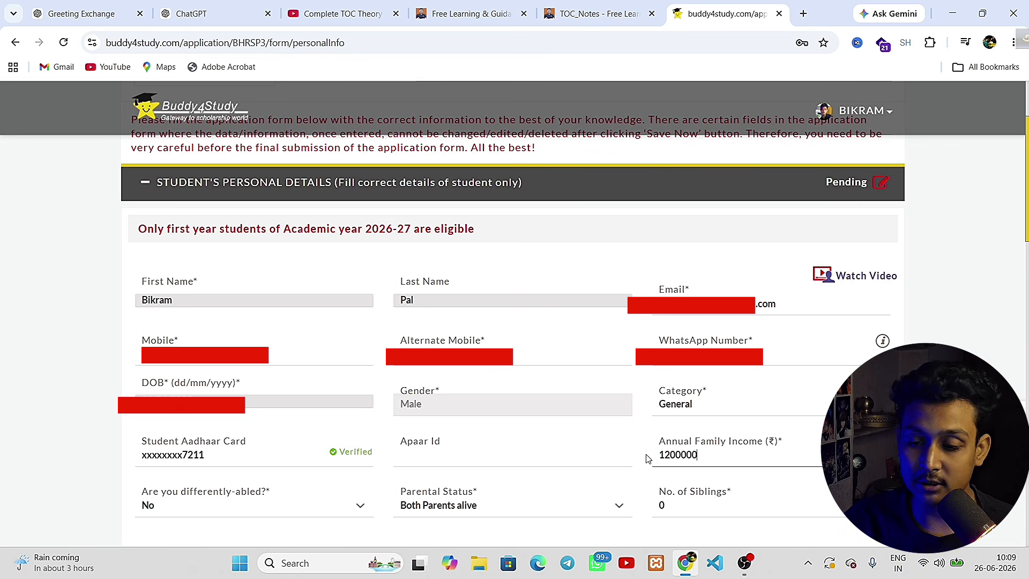
key("BackSpace")
key("BackSpace")
key("BackSpace")
key("BackSpace")
key("BackSpace")
key("BackSpace")
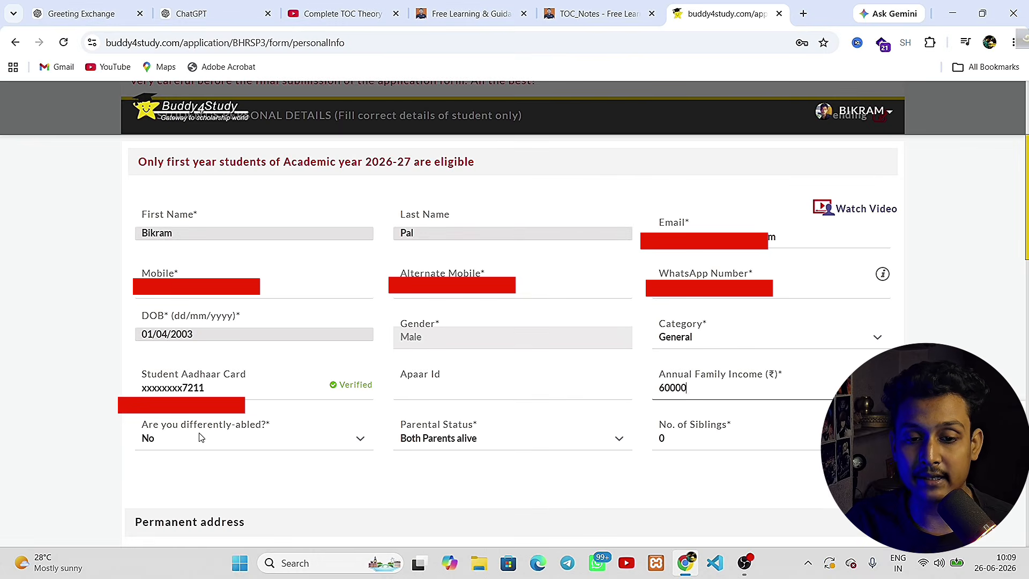
Step: Answer No to the differently-abled question, and choose Both Parents alive as the parental status
left_click(190, 438)
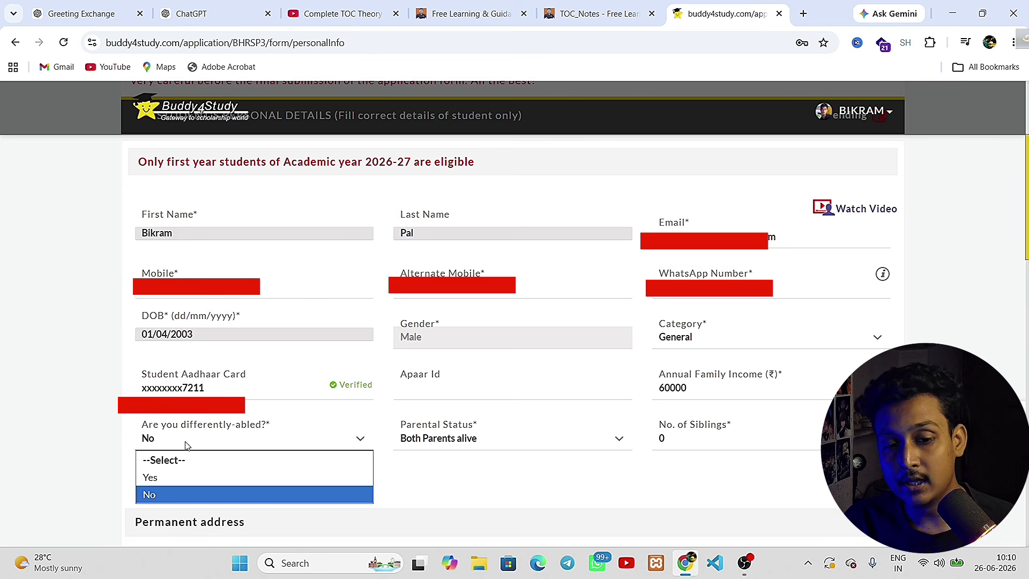
left_click(168, 495)
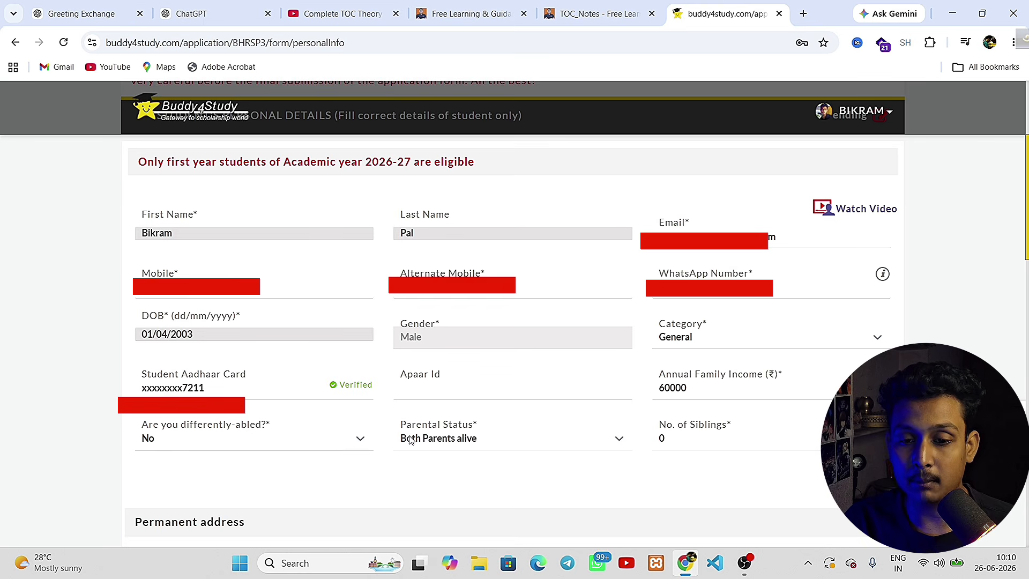
left_click(486, 446)
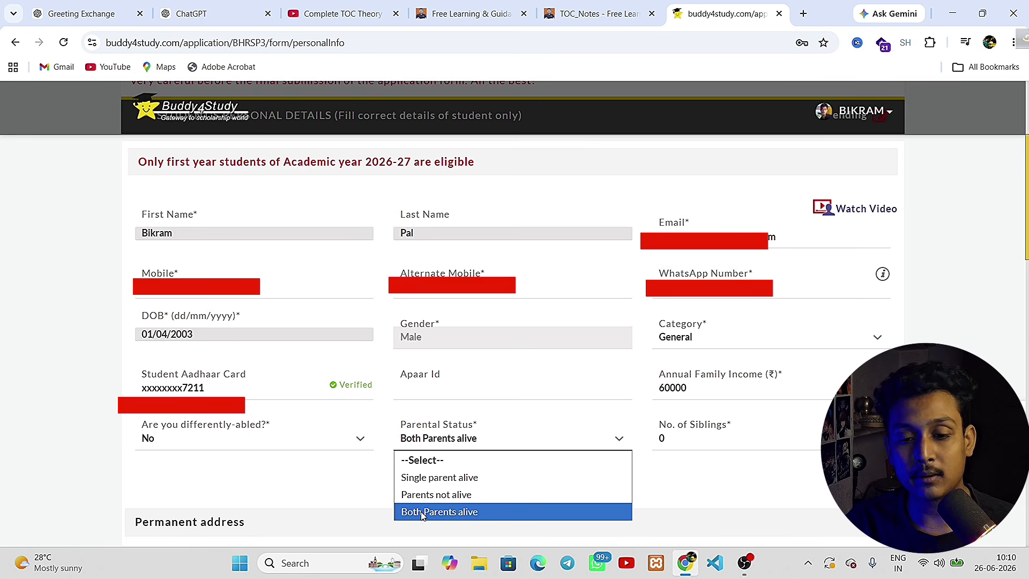
left_click(484, 515)
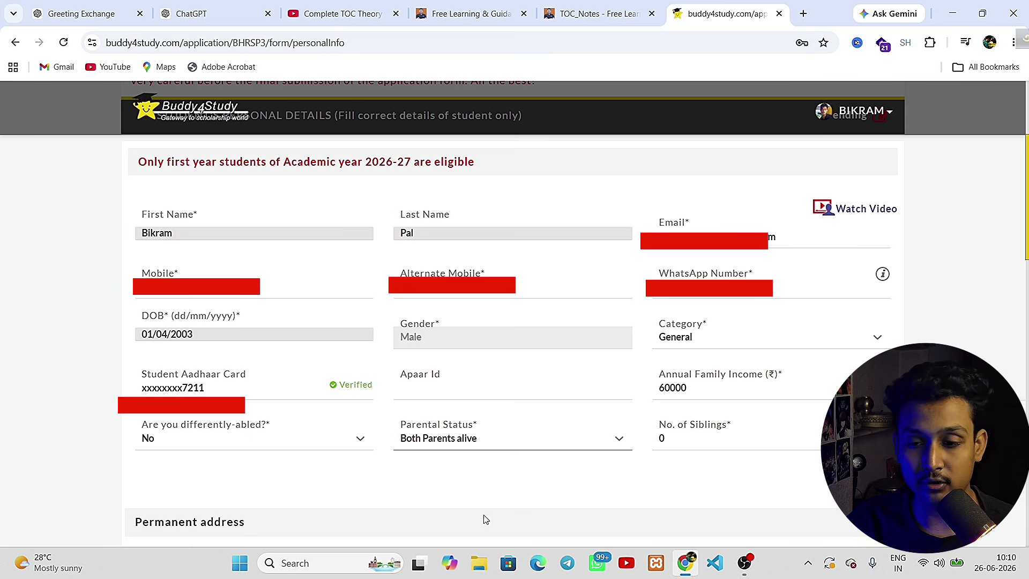
Step: Set the student's number of siblings to 1
left_click(737, 445)
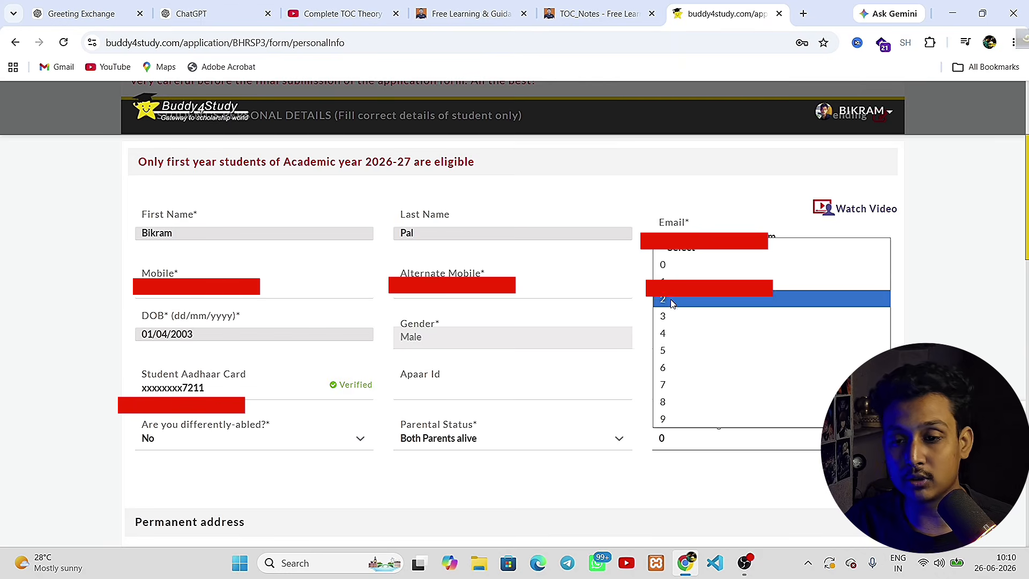
left_click(677, 280)
Step: Check the prefilled permanent address fields: complete address, state, district, city and pincode
scroll(236, 470, "down", 3)
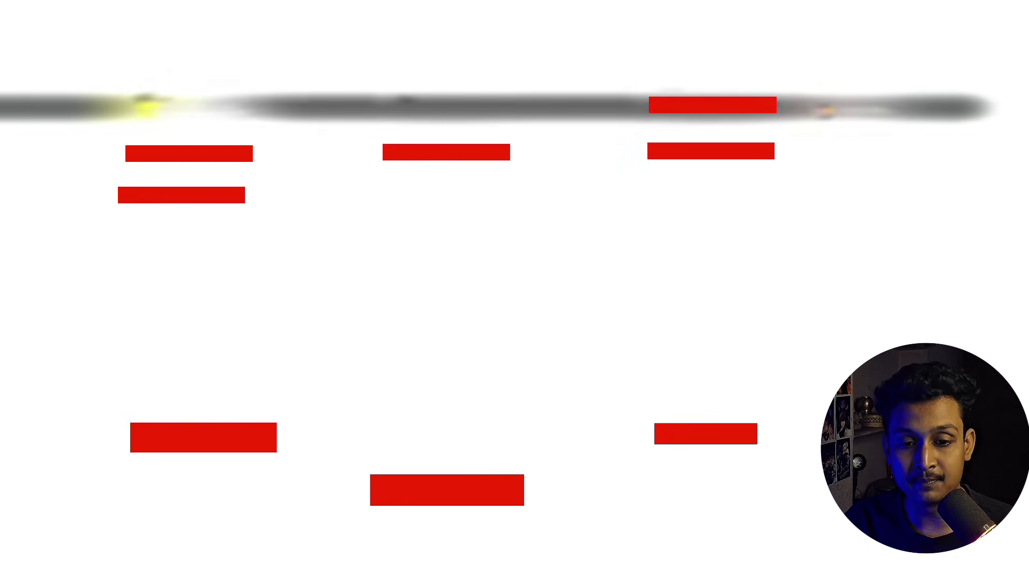
scroll(349, 350, "down", 3)
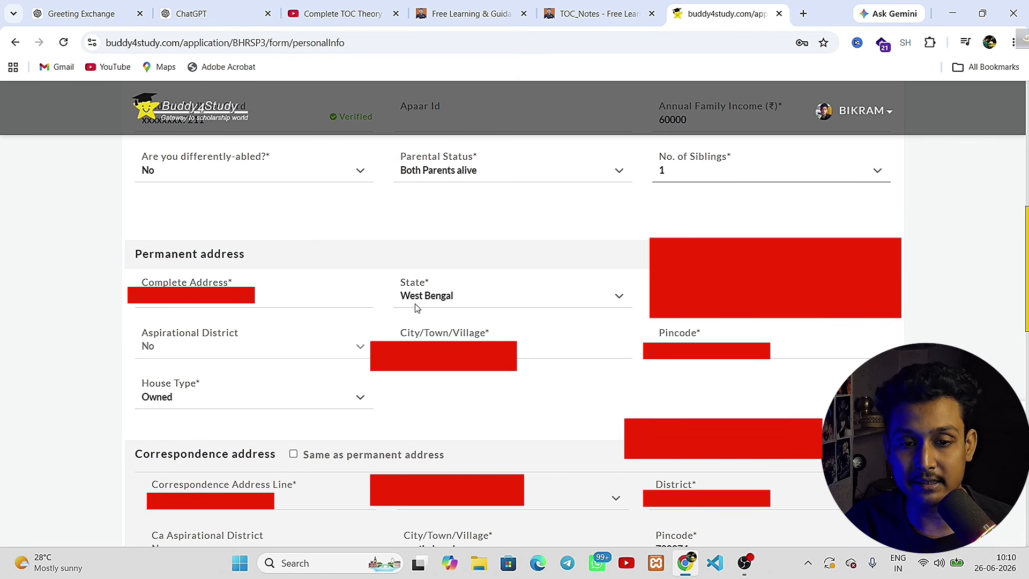
left_click(217, 296)
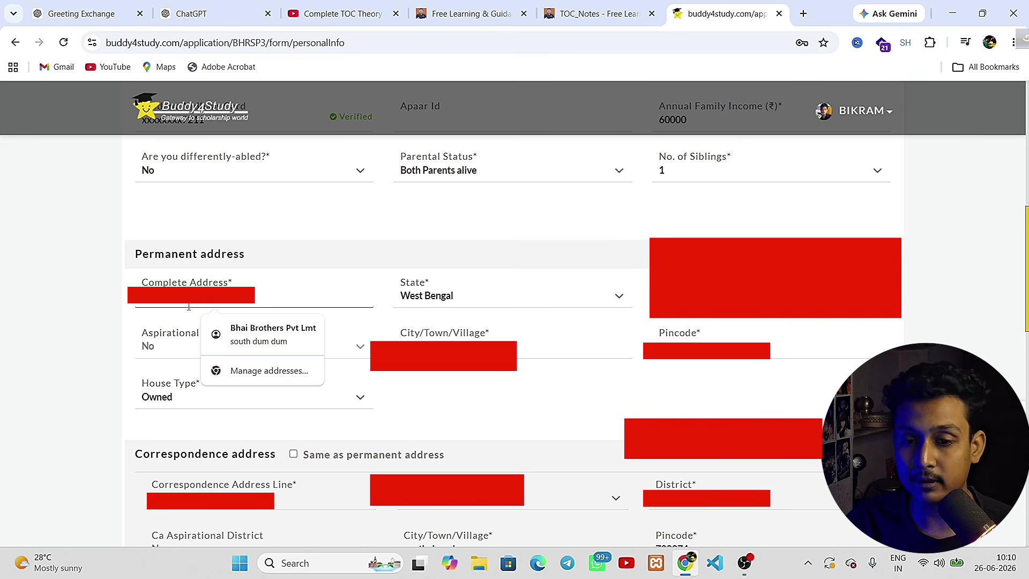
left_click(547, 303)
left_click(558, 298)
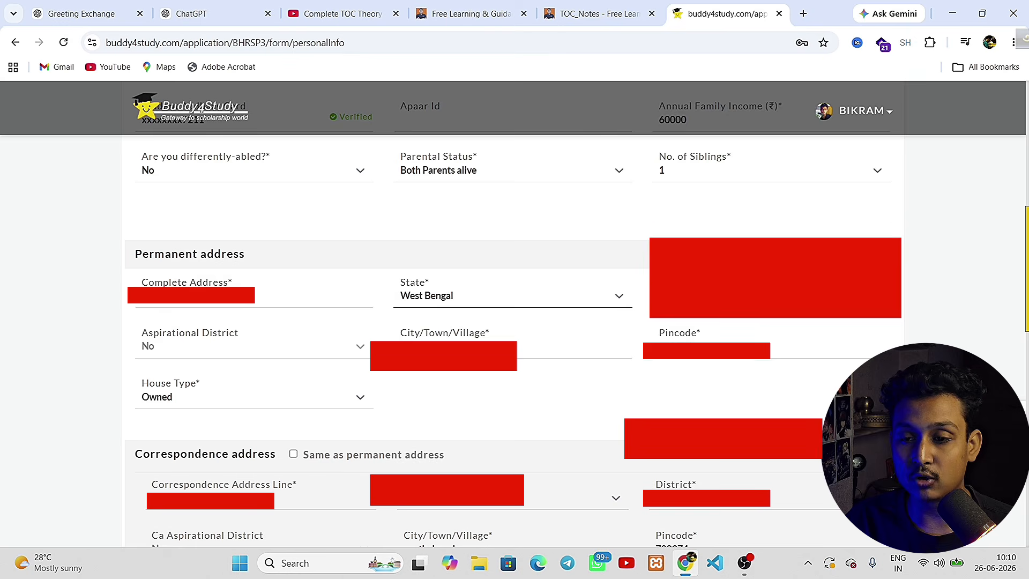
left_click(770, 298)
left_click(767, 298)
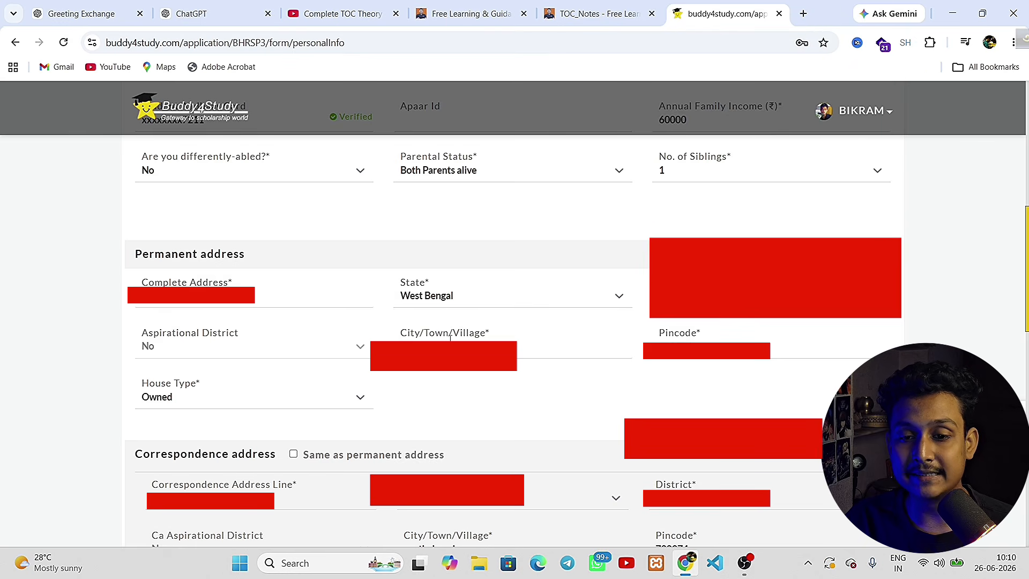
left_click(473, 336)
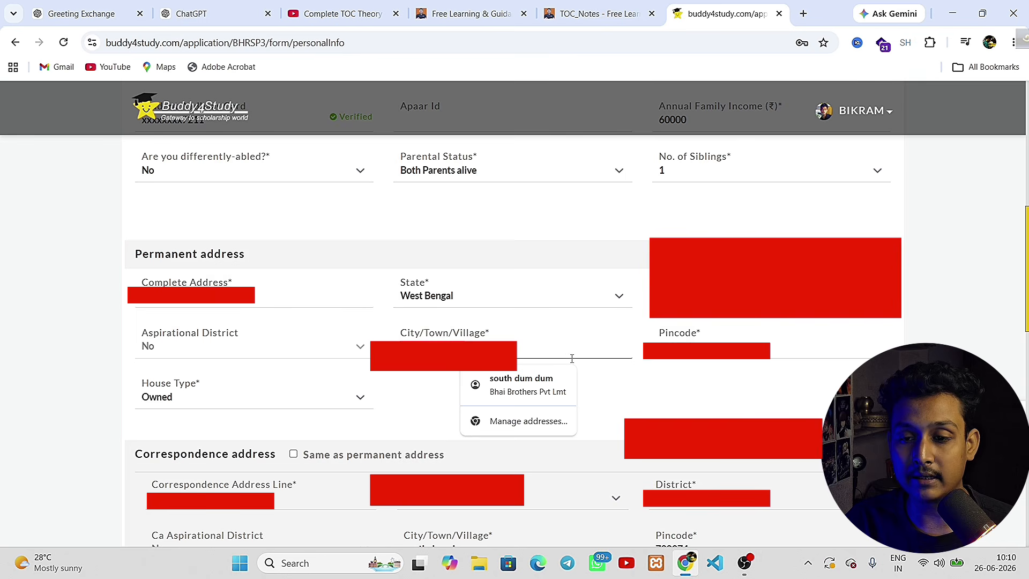
key("BackSpace")
left_click(738, 346)
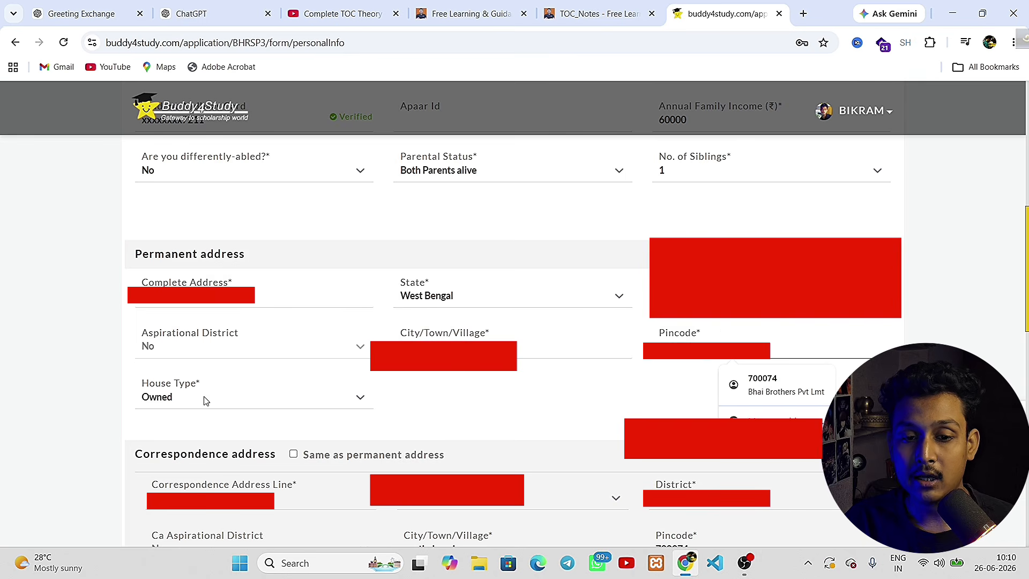
Step: Choose Owned as the house type, and mark the correspondence address as the same as the permanent address
left_click(187, 397)
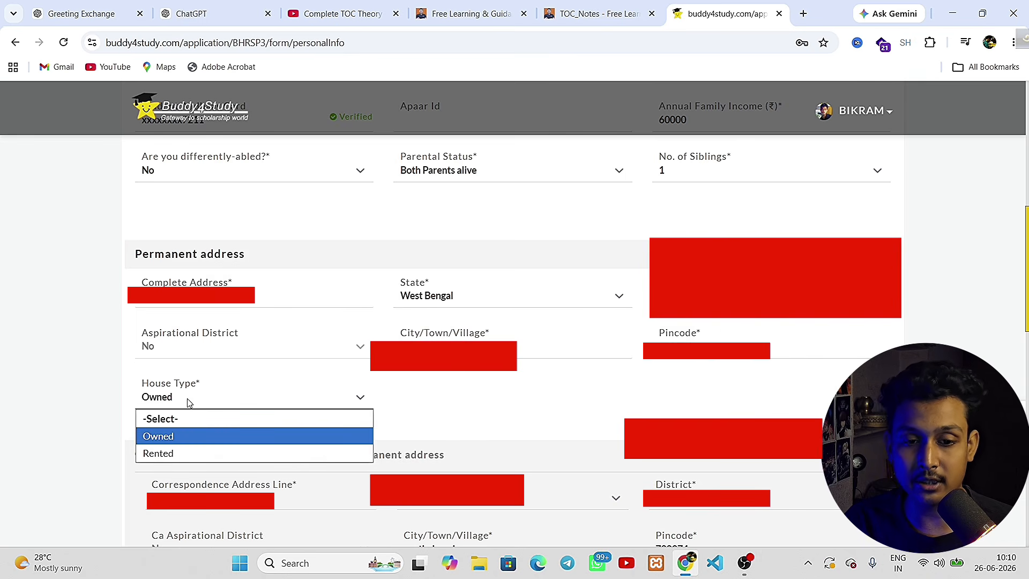
left_click(179, 437)
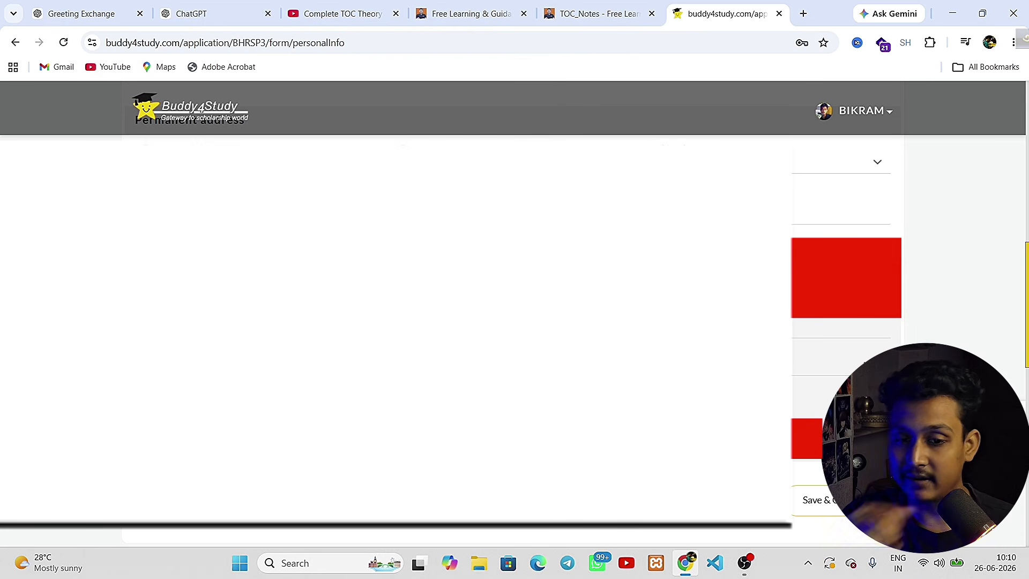
scroll(513, 322, "up", 2)
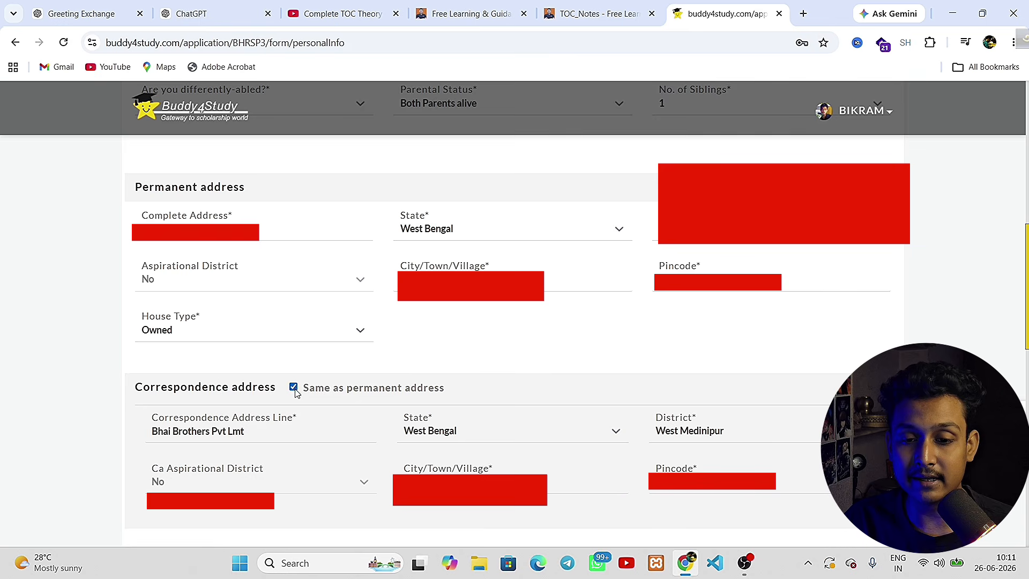
left_click(293, 388)
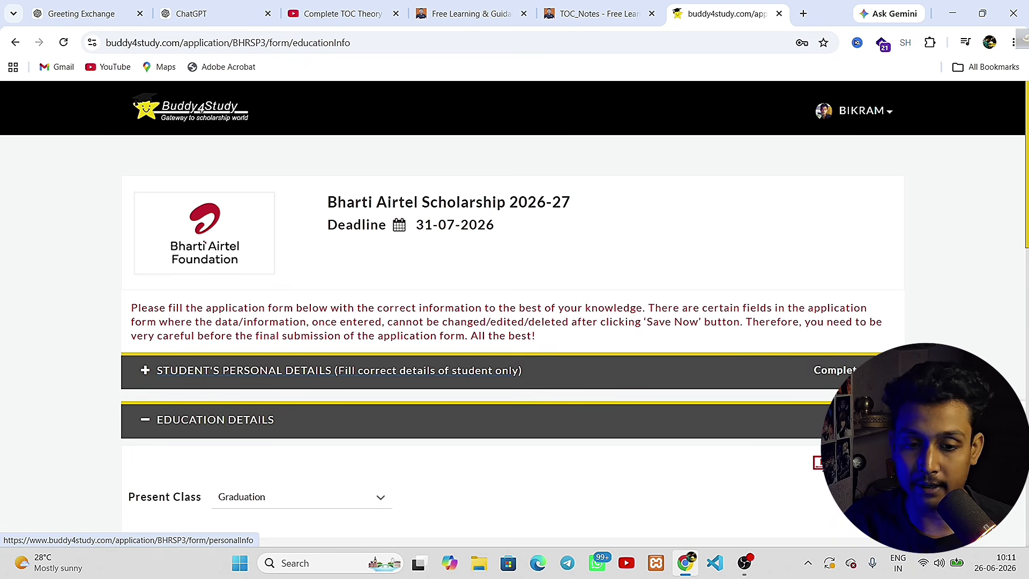
Step: In the education details, set the present class to Graduation and open the Graduation entry's academic form
scroll(552, 386, "down", 3)
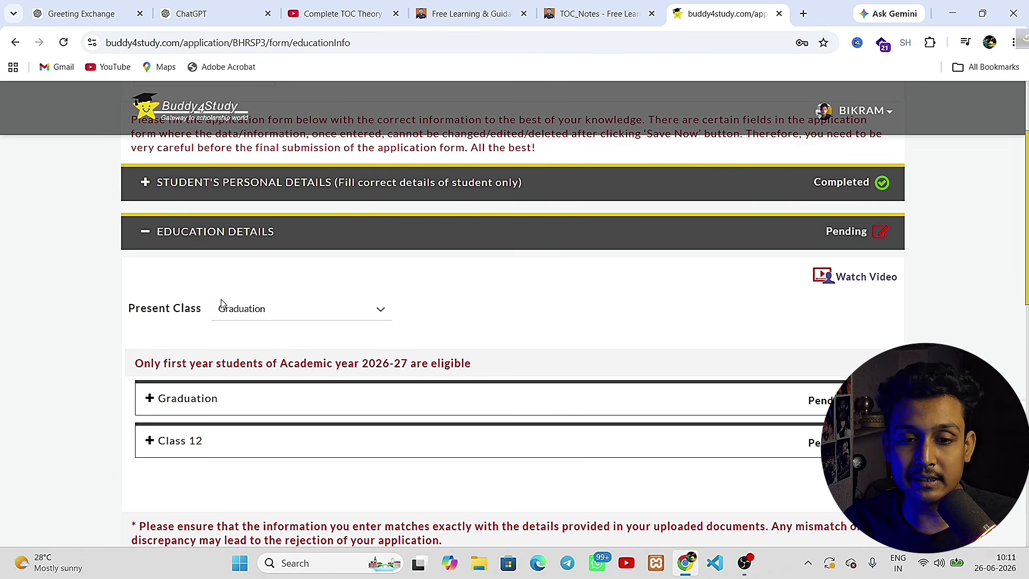
left_click(262, 310)
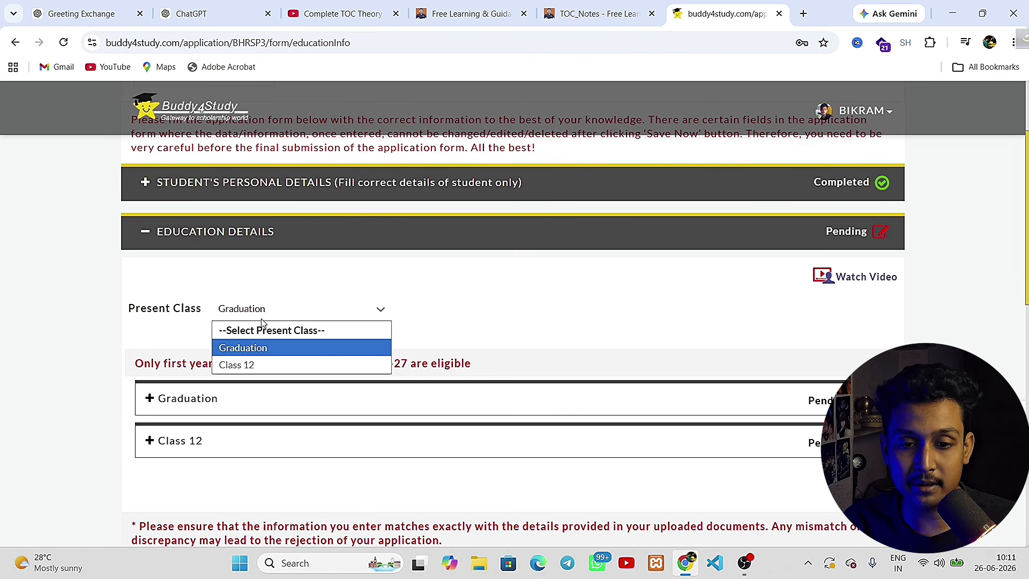
left_click(263, 350)
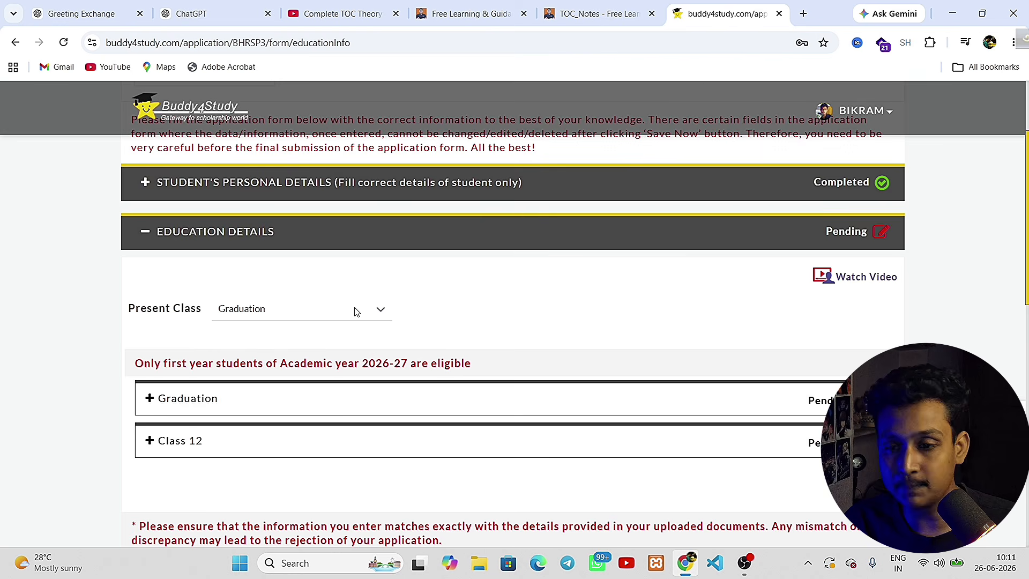
scroll(298, 335, "down", 2)
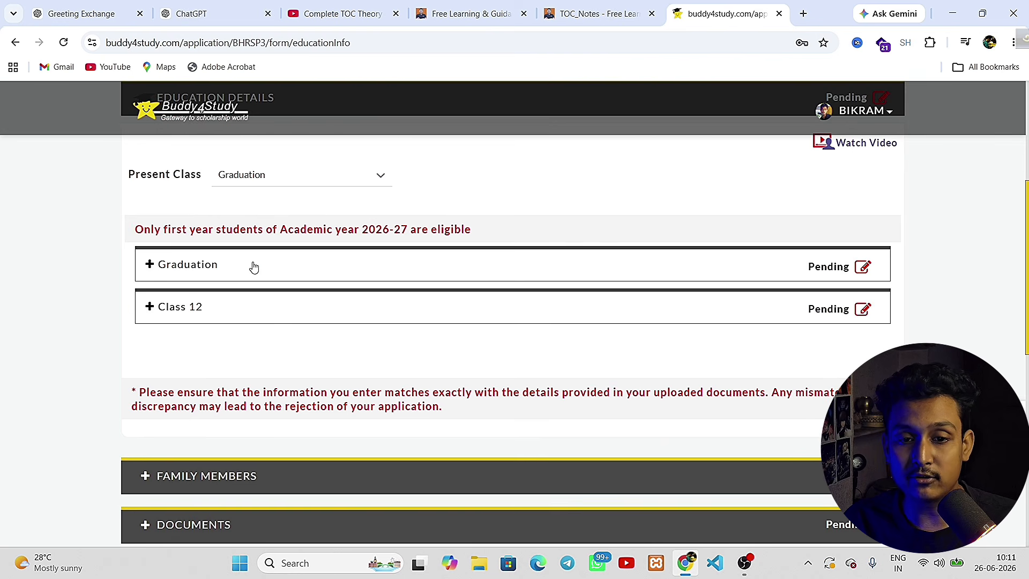
left_click(196, 267)
left_click(143, 268)
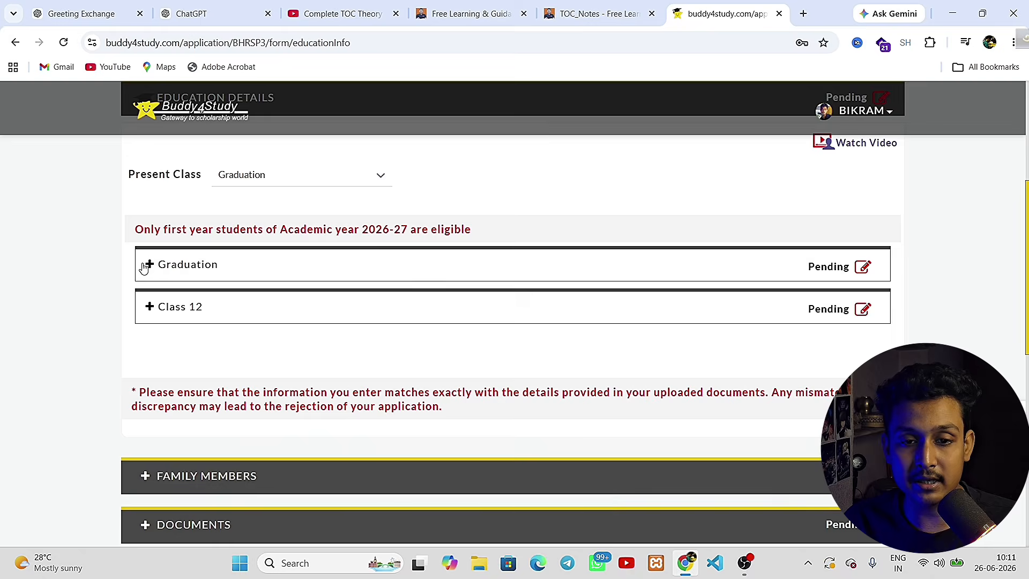
left_click(155, 265)
Step: Set the graduation degree to B.Tech and the graduation stream to Computer Engineering
scroll(268, 349, "down", 1)
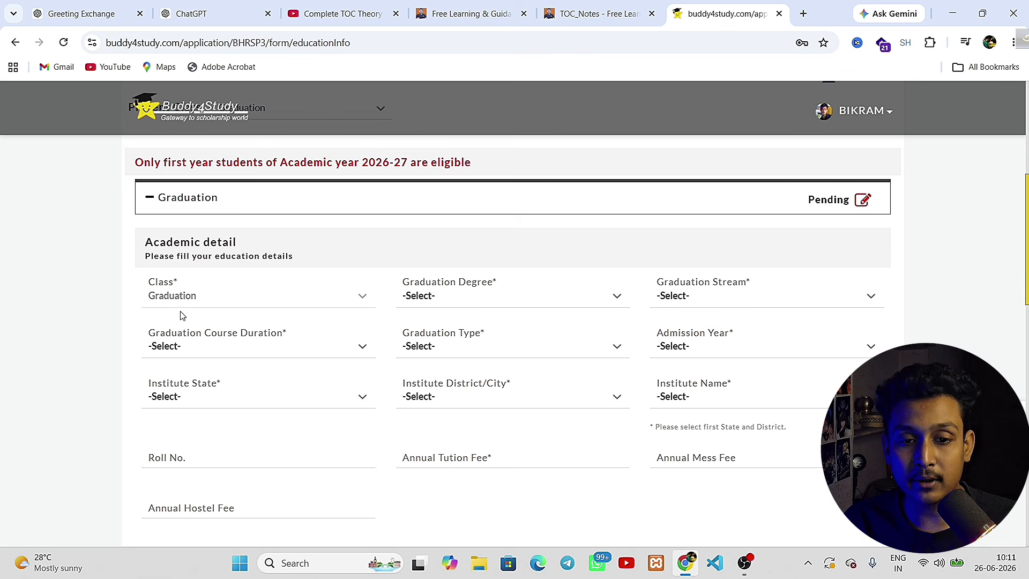
left_click(548, 298)
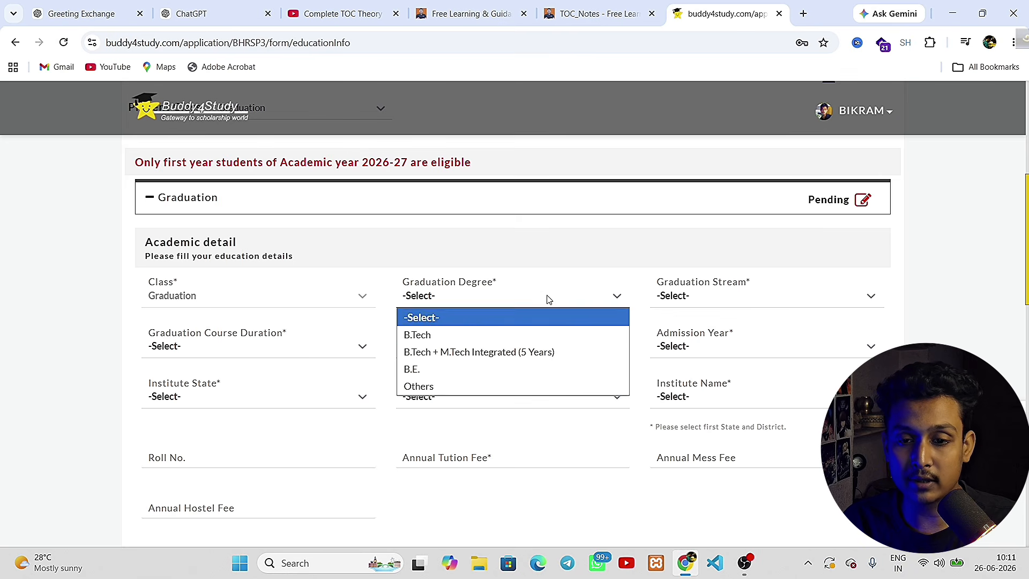
left_click(471, 331)
left_click(680, 298)
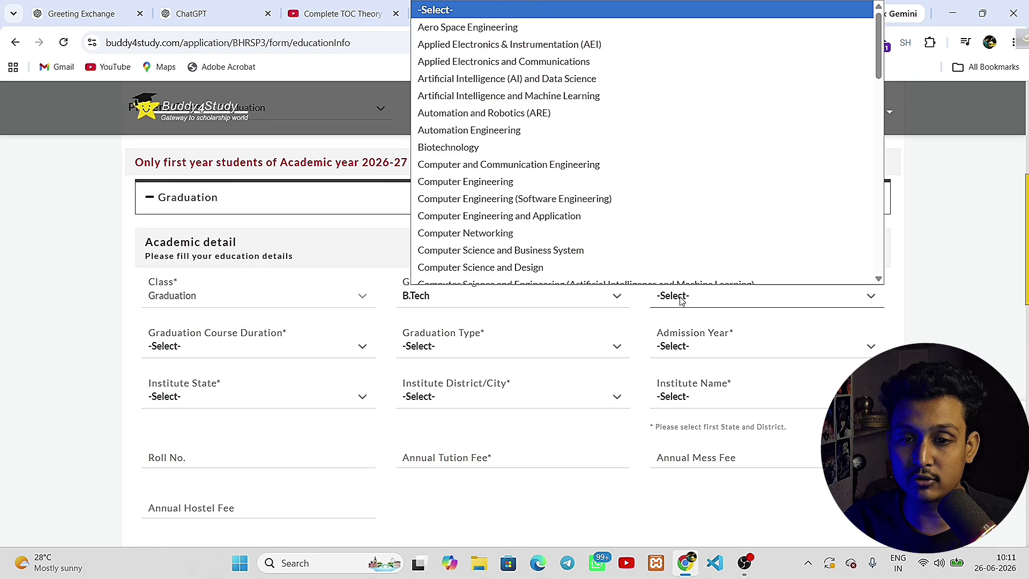
left_click(510, 179)
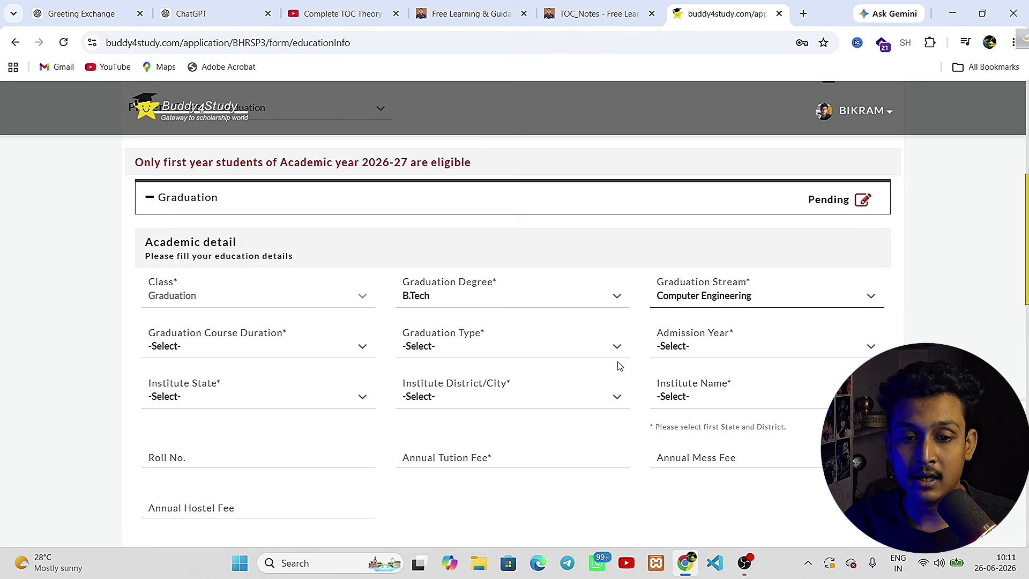
Step: Set the graduation course duration to 4 year and the graduation type to Private
left_click(180, 350)
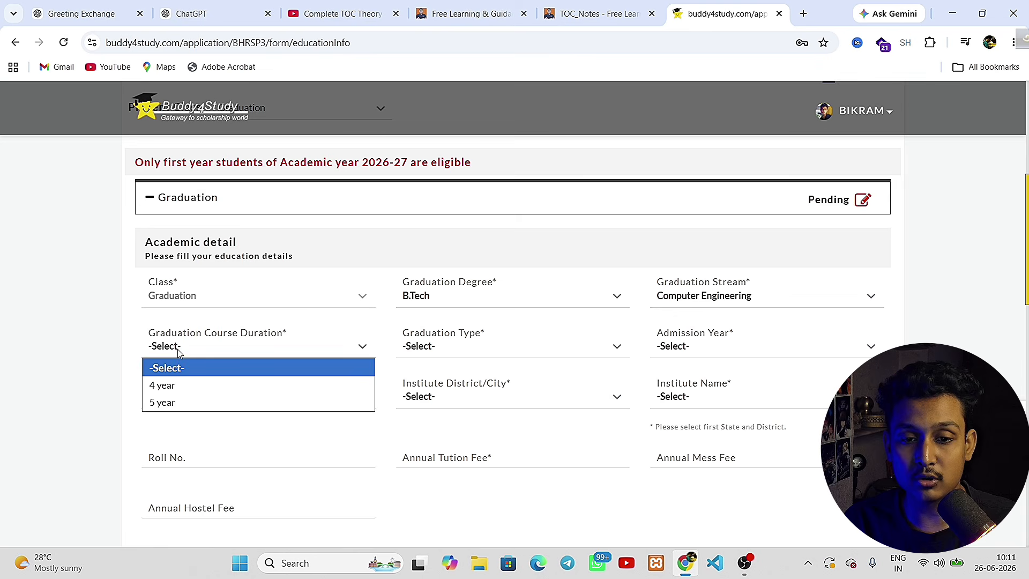
left_click(168, 386)
left_click(442, 351)
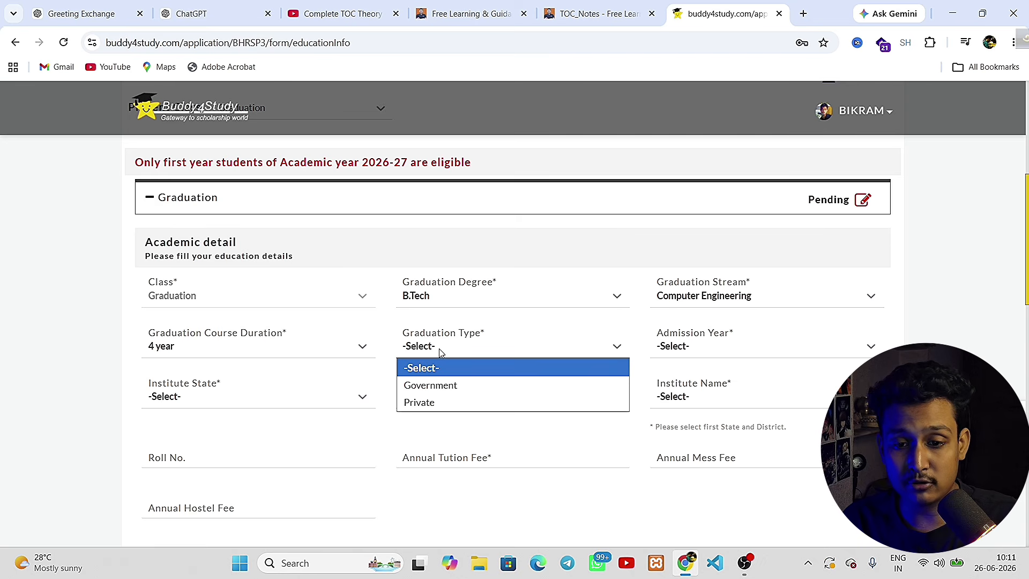
left_click(438, 403)
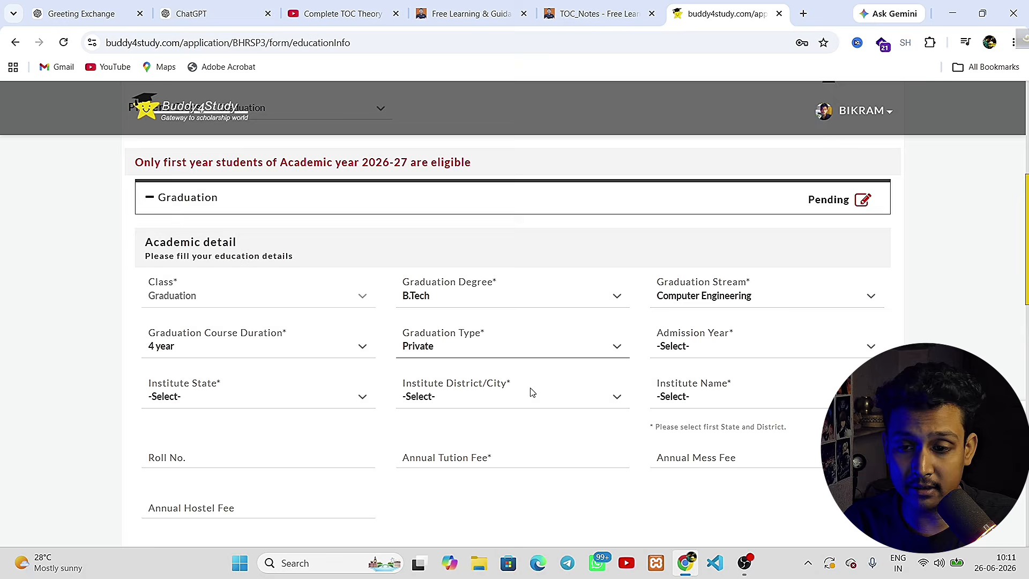
Step: Choose 2025-26 as the admission year for the graduation course
left_click(704, 345)
left_click(697, 385)
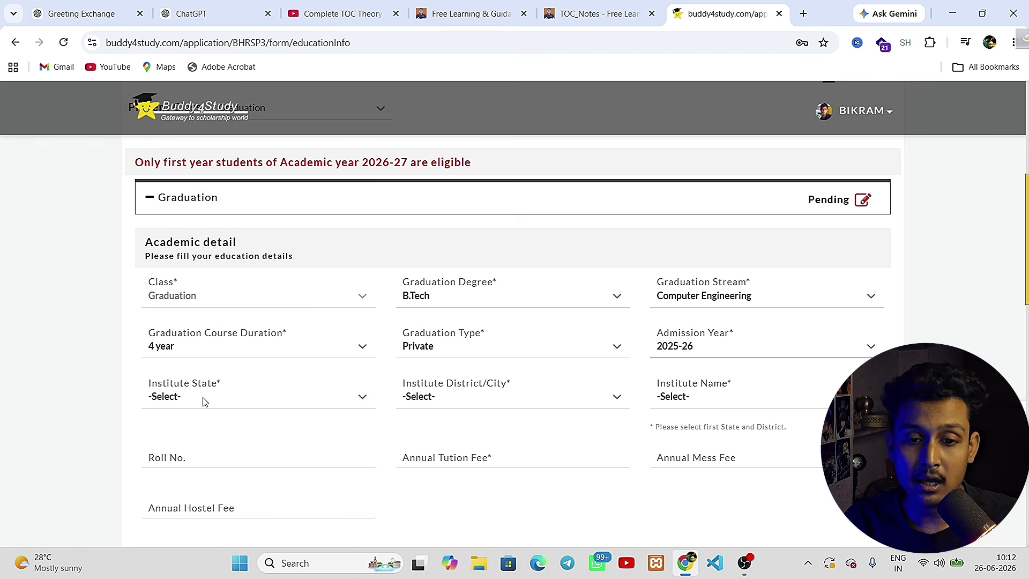
Step: Set the institute's state to West Bengal and its district to North 24 Parganas
left_click(171, 402)
left_click(171, 403)
left_click(202, 397)
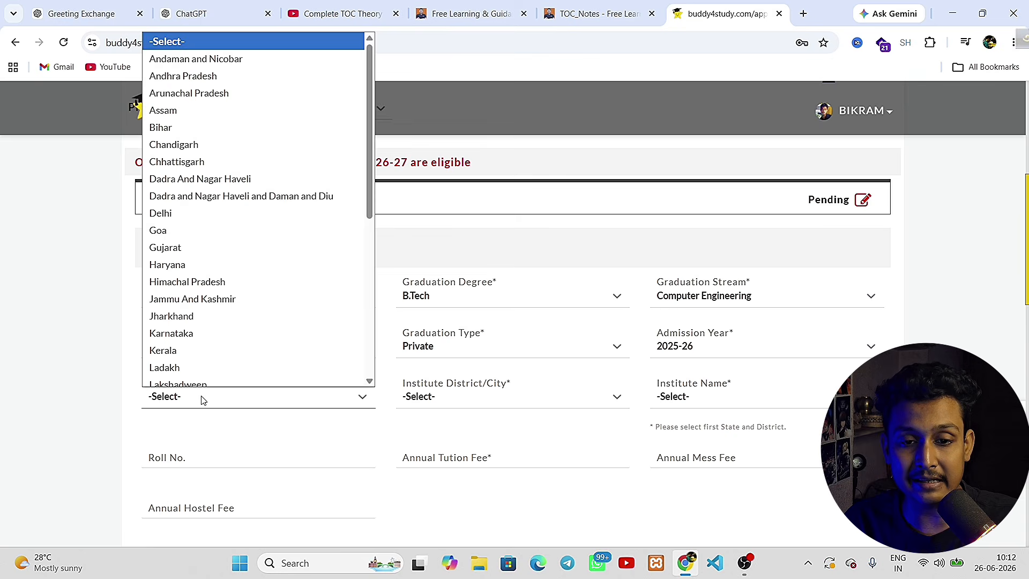
scroll(214, 317, "down", 5)
left_click(233, 361)
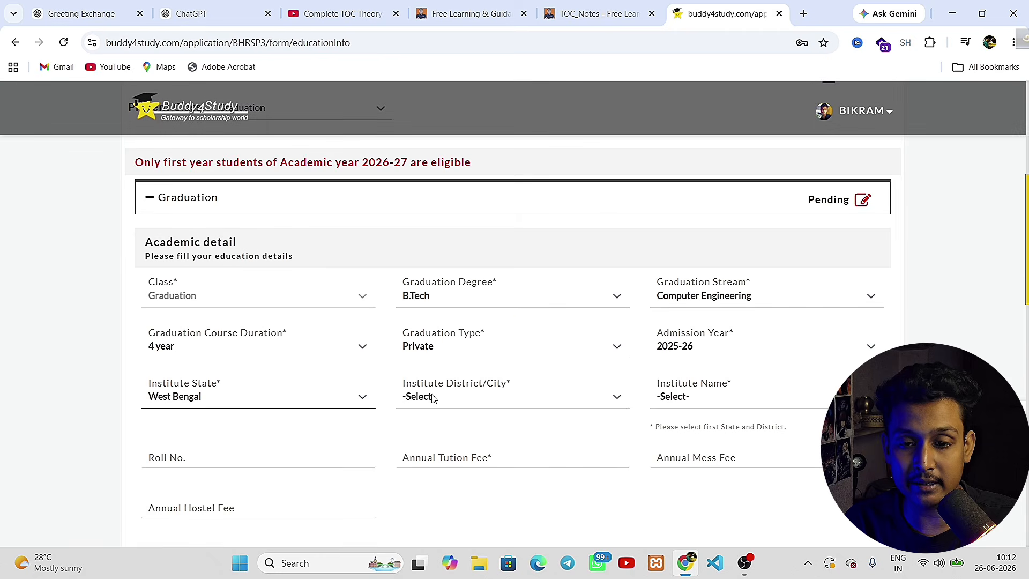
left_click(424, 397)
left_click(443, 334)
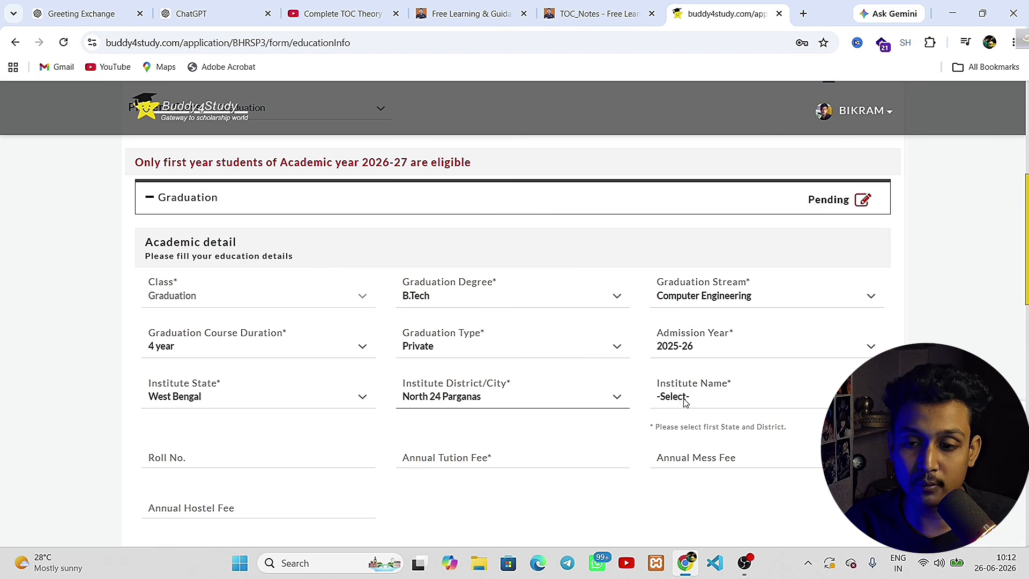
Step: Choose Indian Institute of Technology, (IIT-Jodhpur) as the graduation institute name and activate the roll number field
left_click(683, 402)
left_click(514, 294)
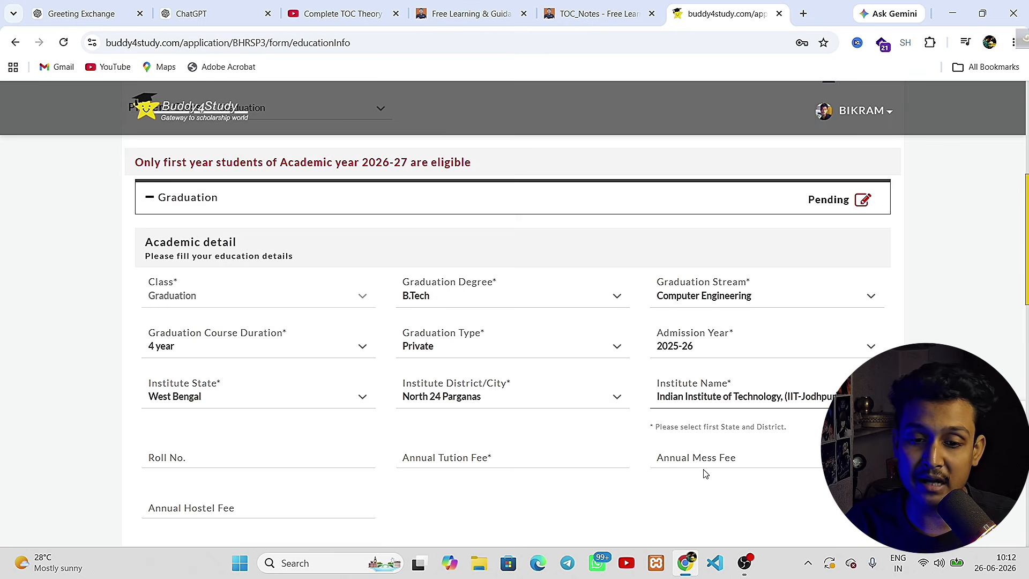
scroll(704, 474, "down", 2)
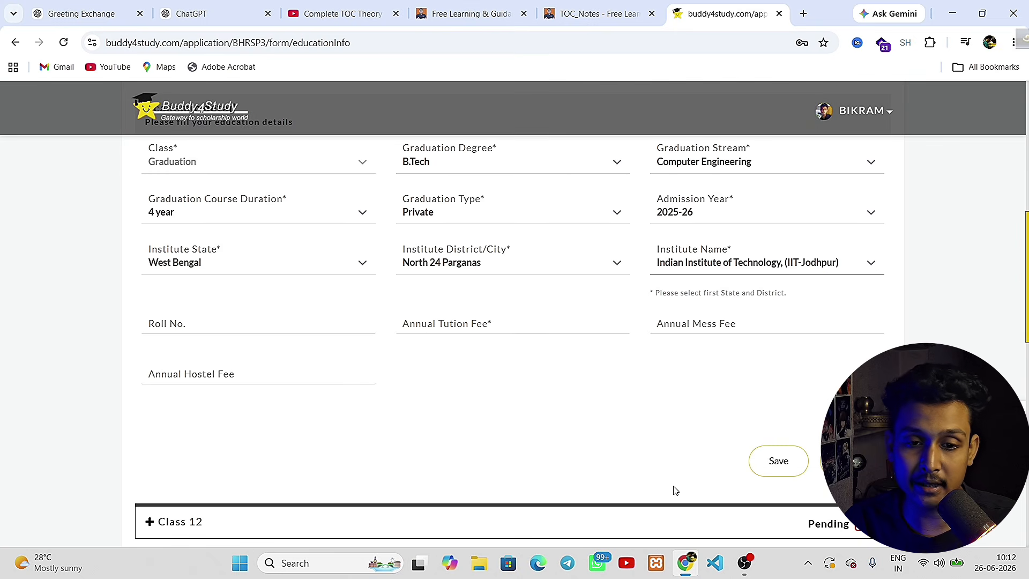
left_click(179, 325)
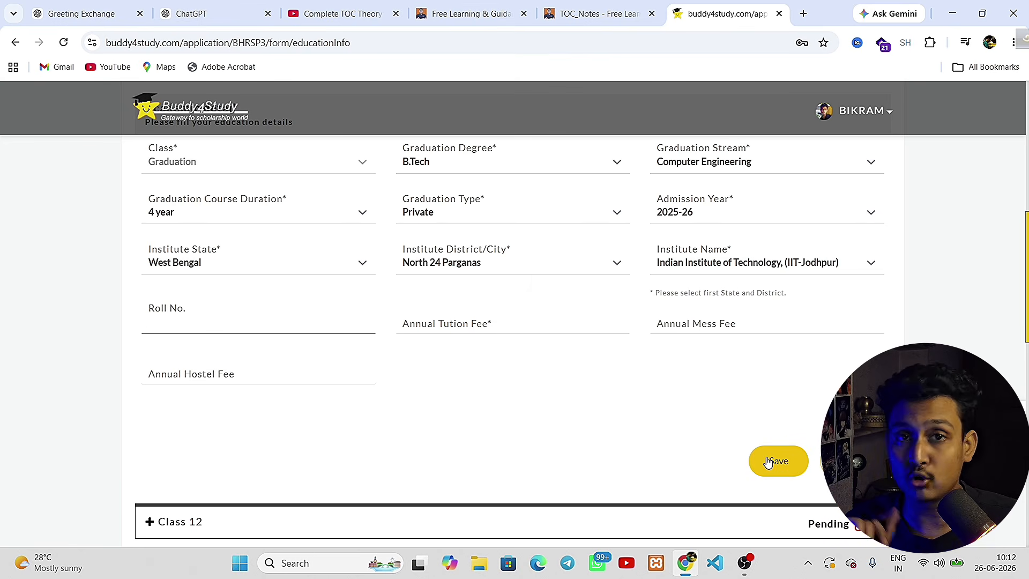
scroll(432, 441, "down", 2)
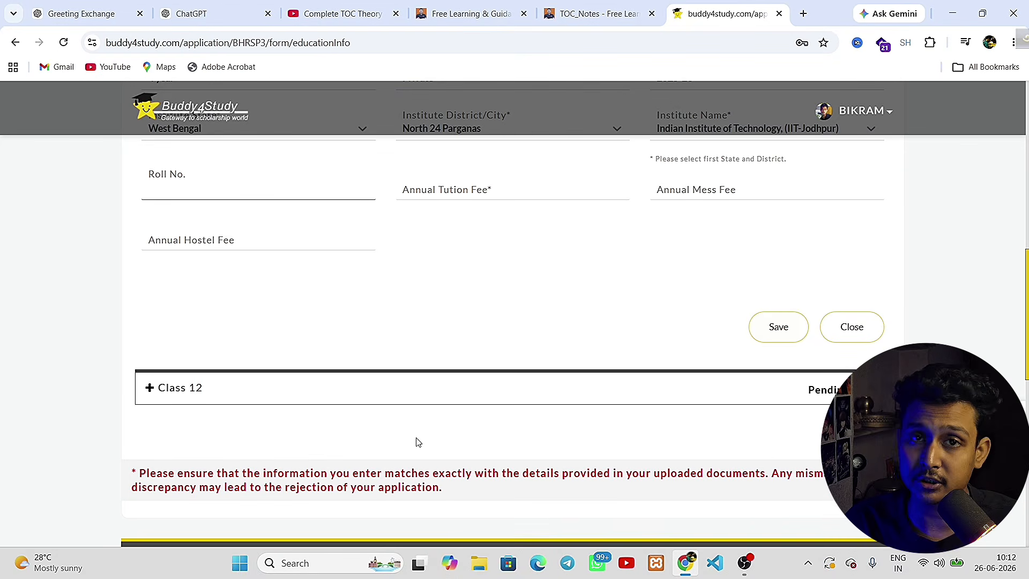
scroll(466, 321, "up", 1)
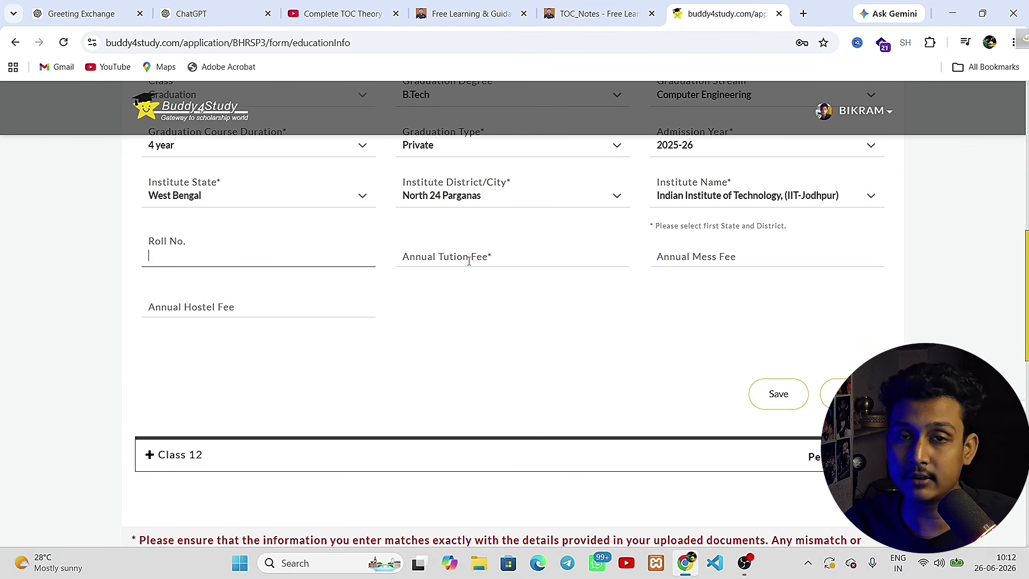
scroll(241, 423, "down", 1)
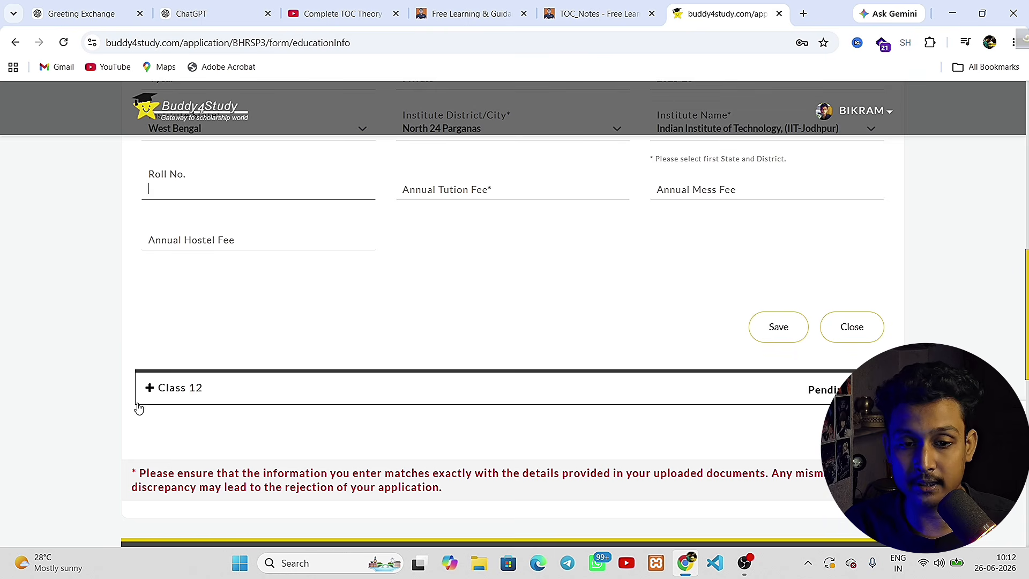
Step: Open the Class 12 education details and look over its marks fields and the surrounding application sections
left_click(149, 389)
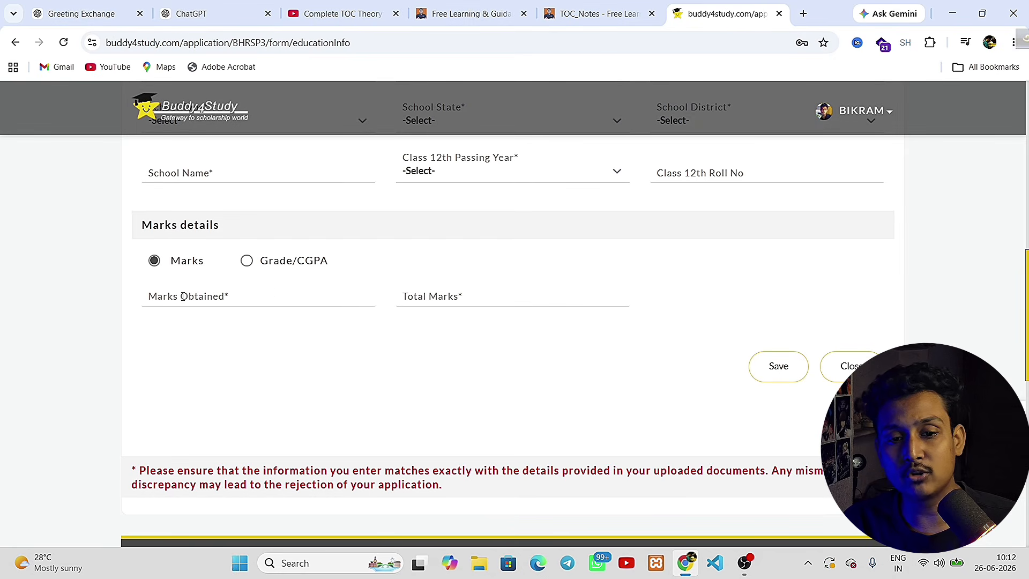
left_click(223, 292)
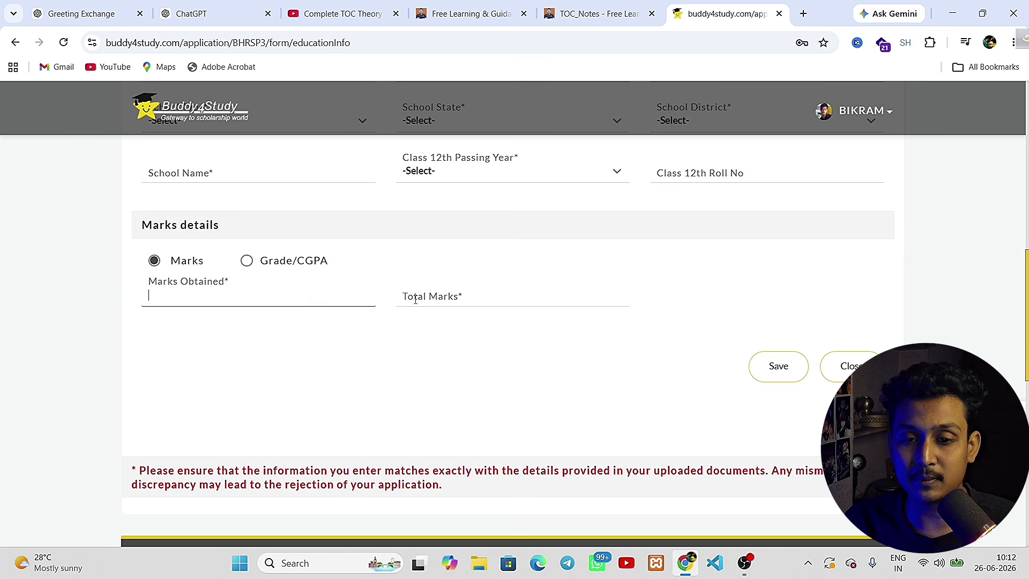
left_click(475, 295)
scroll(662, 392, "down", 4)
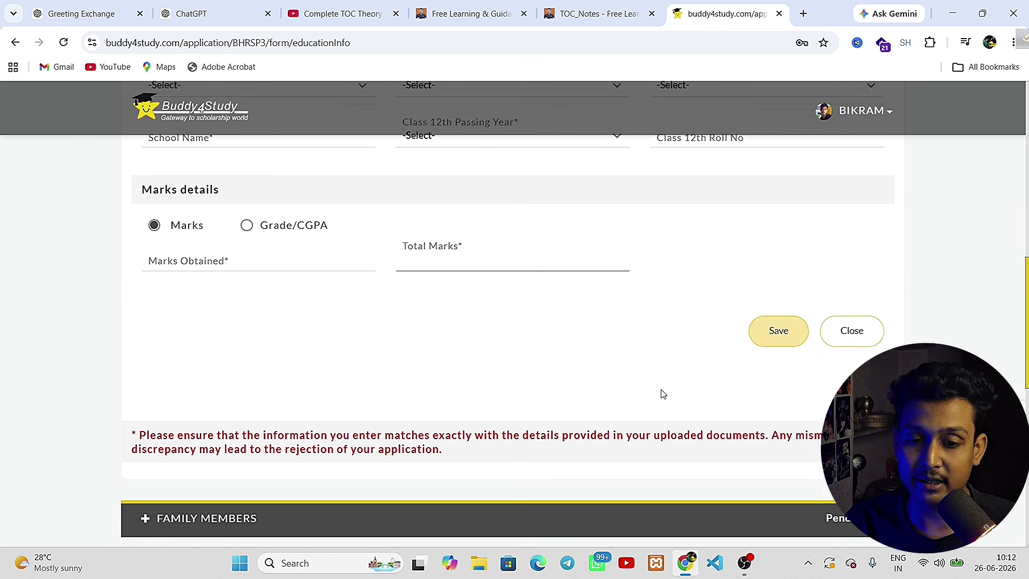
scroll(748, 401, "up", 5)
scroll(748, 400, "up", 7)
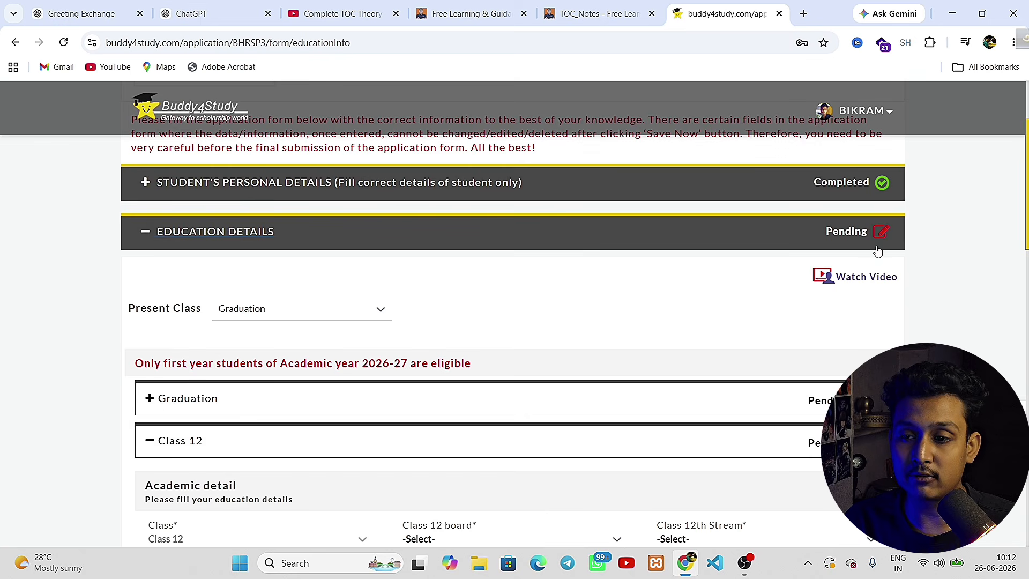
scroll(696, 348, "down", 9)
scroll(694, 356, "down", 3)
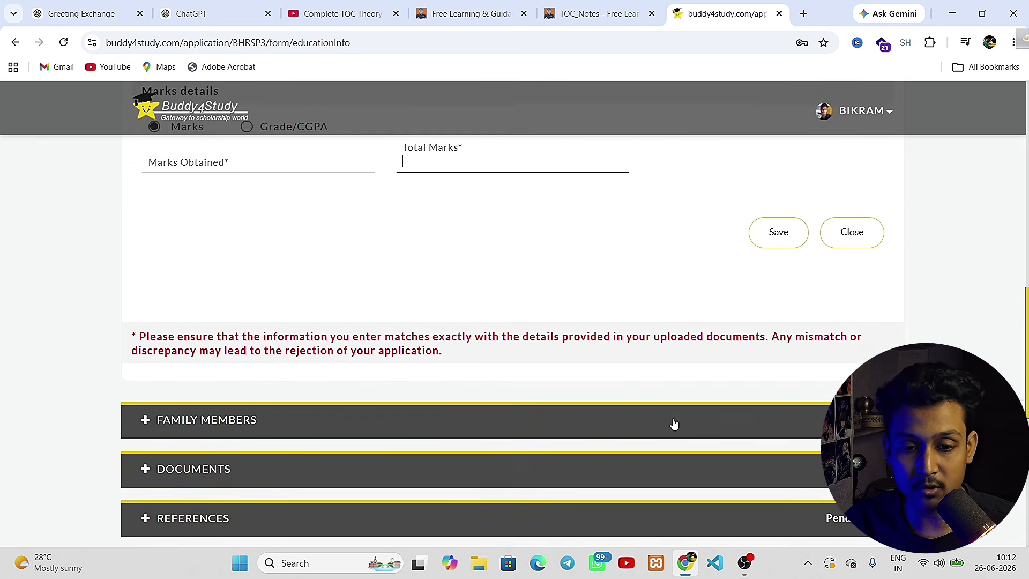
Step: Open the Family Members section, add a first family member and set the member's annual income to 60000
left_click(168, 355)
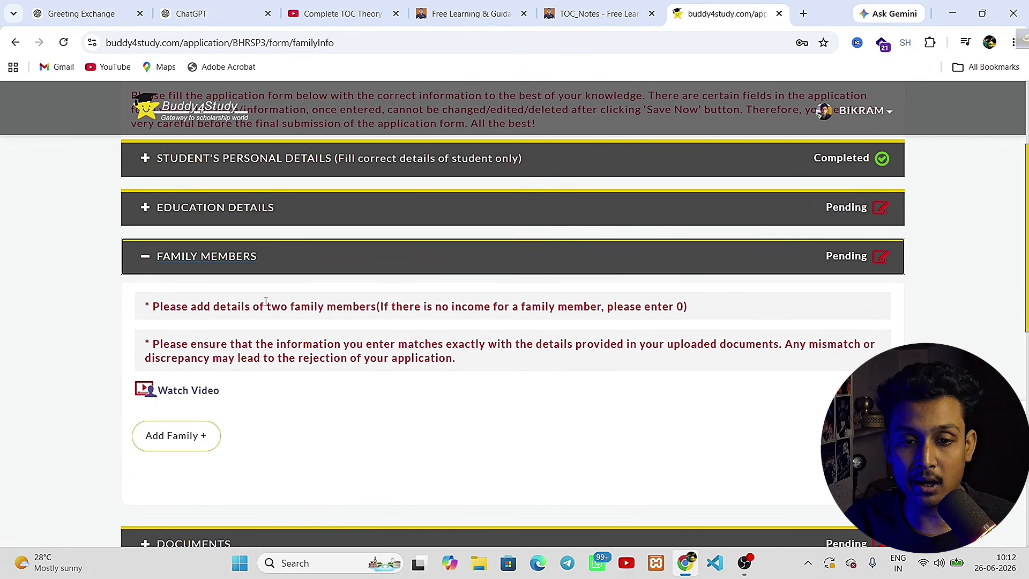
left_click(191, 434)
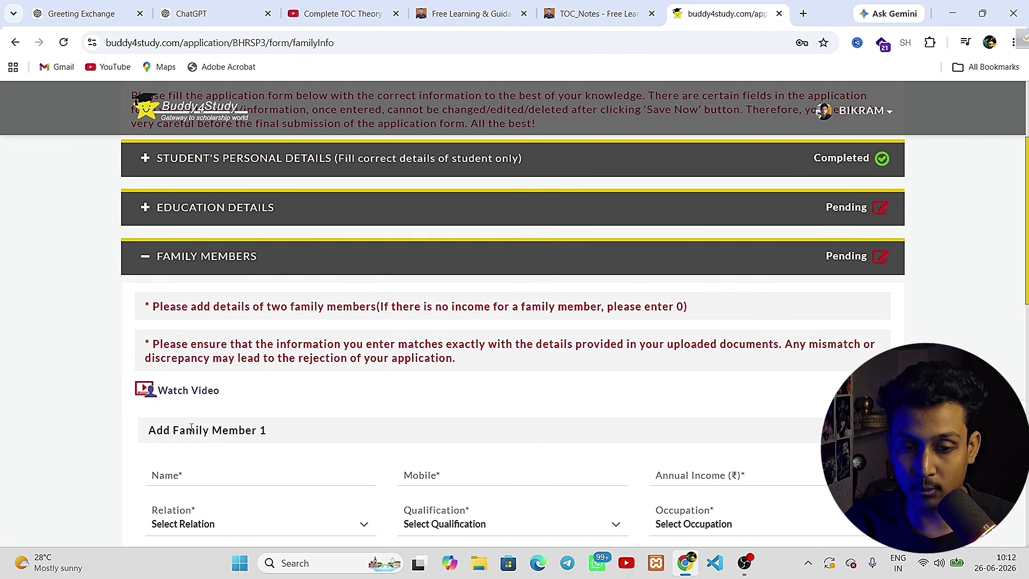
scroll(204, 431, "down", 1)
left_click(195, 410)
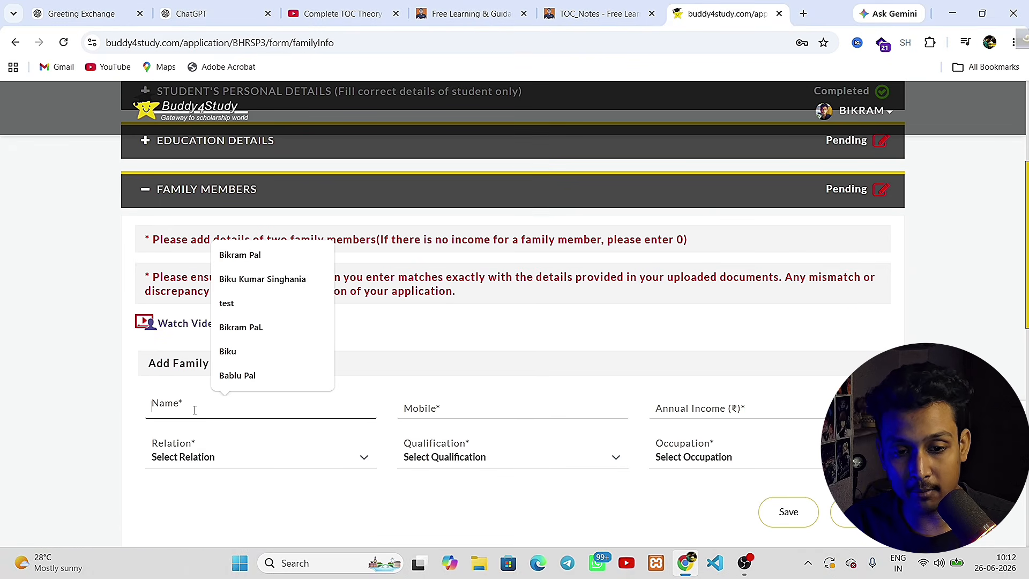
left_click(467, 406)
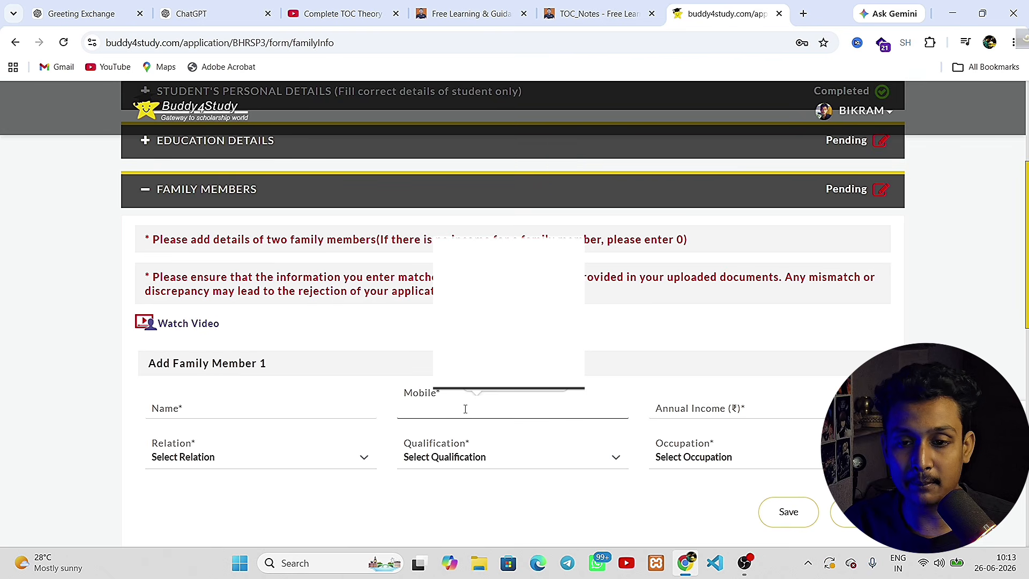
left_click(704, 408)
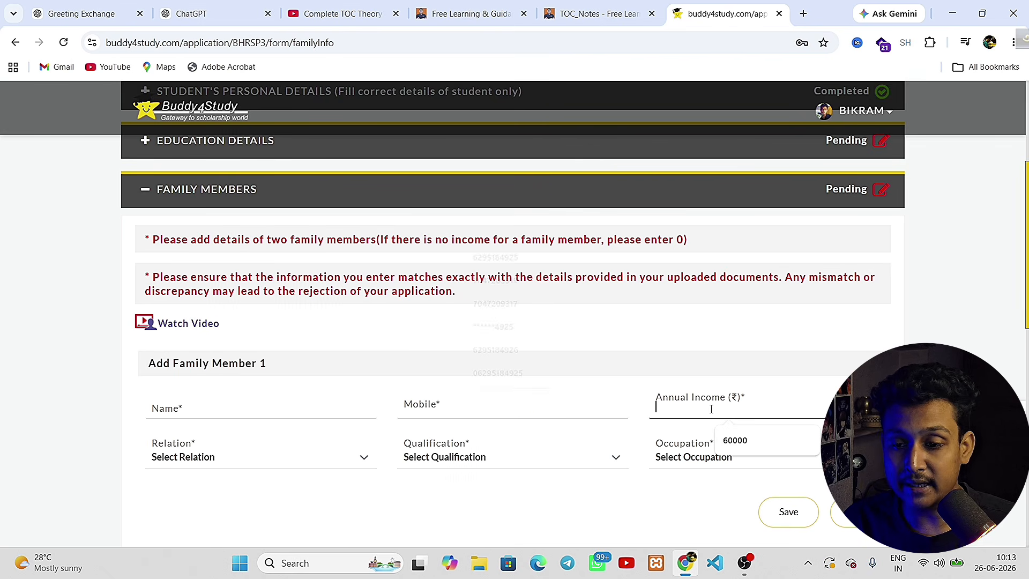
left_click(730, 439)
Step: Set the first family member's relation to Father and the qualification to Graduation
left_click(174, 463)
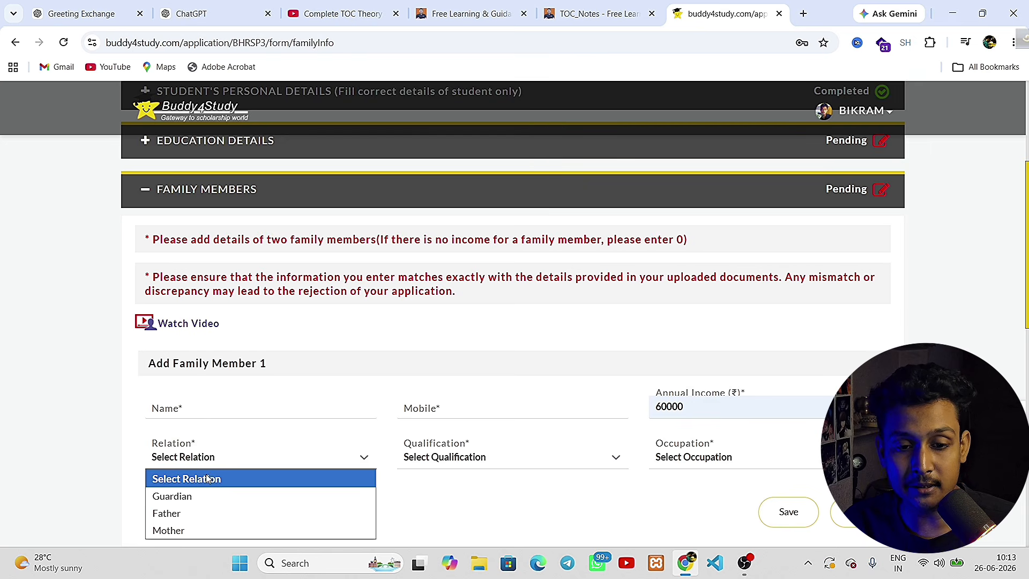
left_click(177, 513)
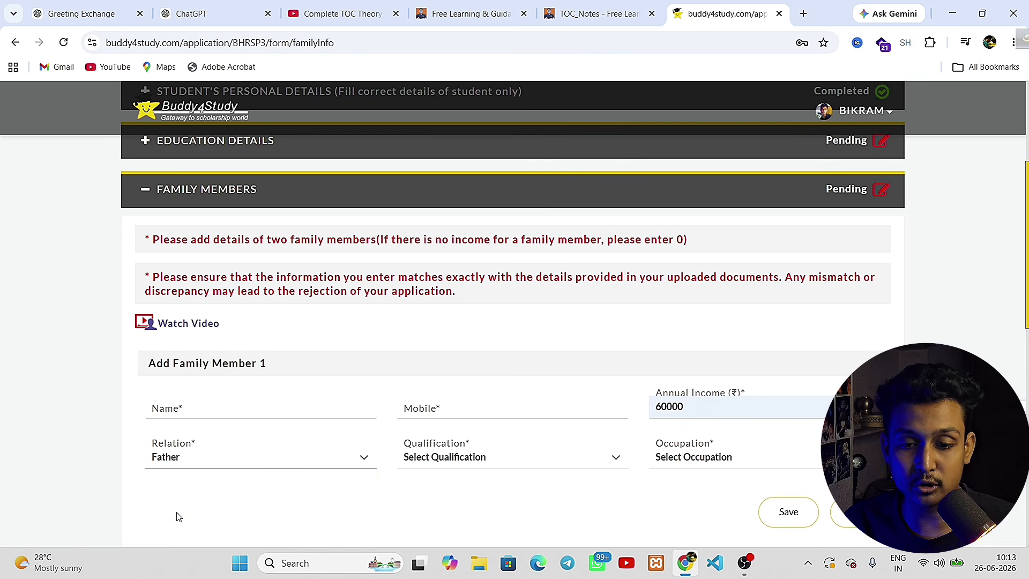
left_click(463, 460)
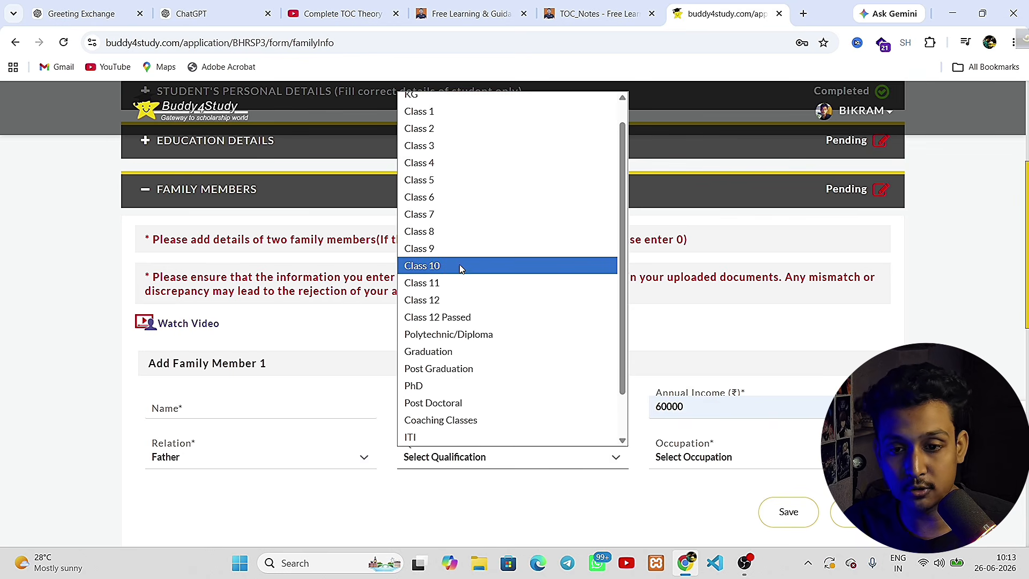
left_click(476, 351)
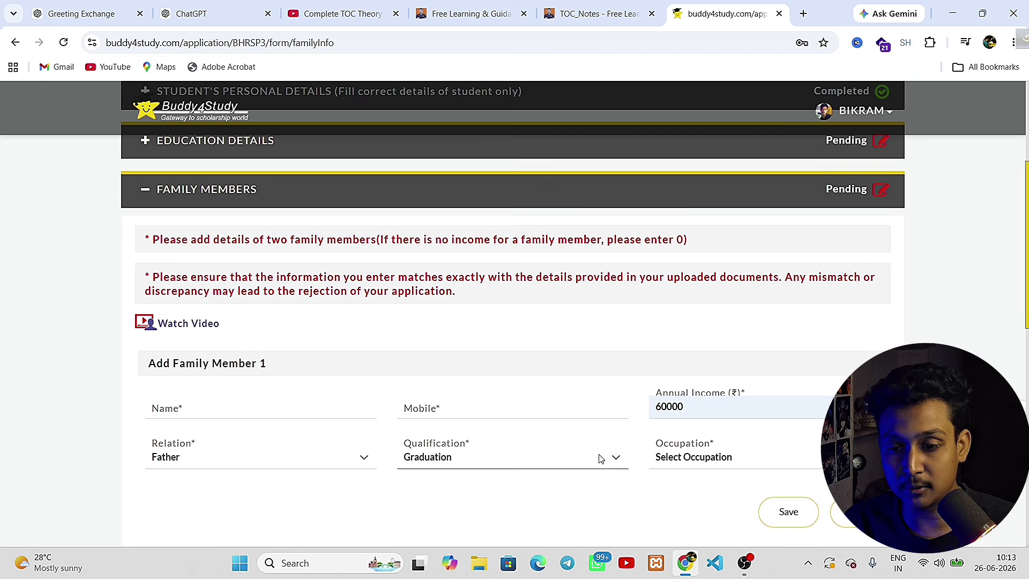
Step: Set the first family member's occupation to Salaried and the job to web developer
left_click(706, 464)
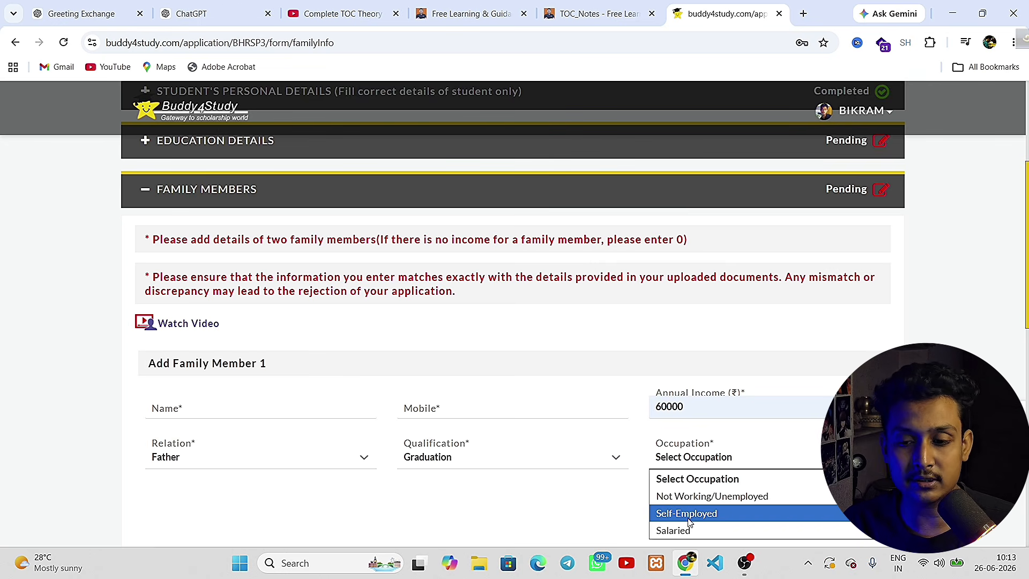
left_click(679, 538)
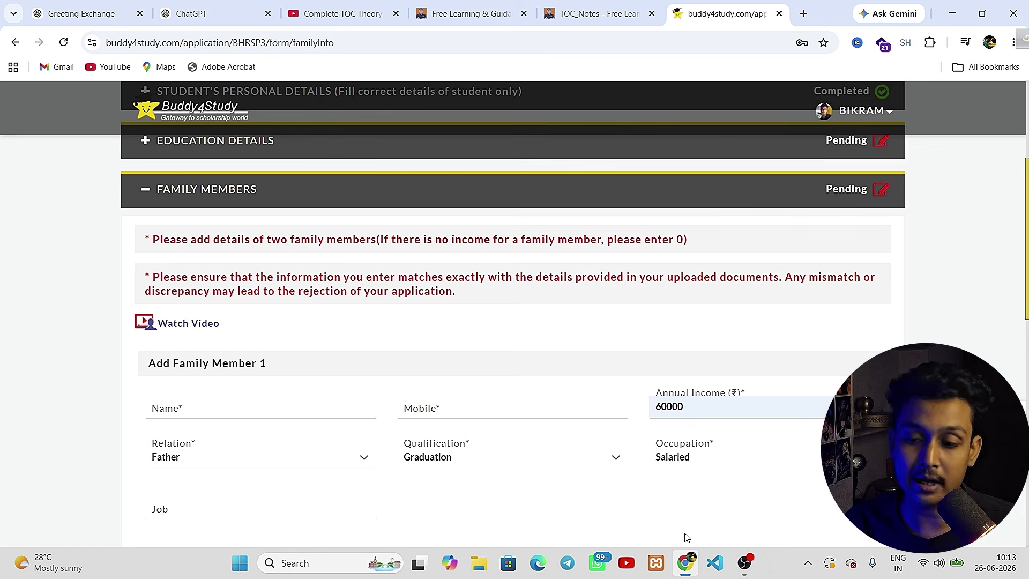
scroll(684, 538, "down", 4)
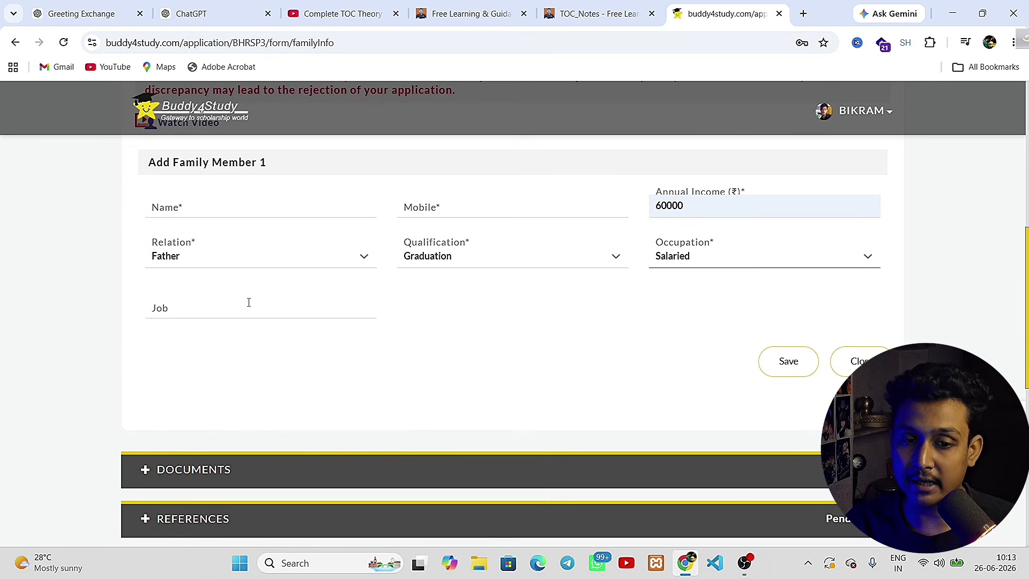
left_click(247, 298)
left_click(256, 343)
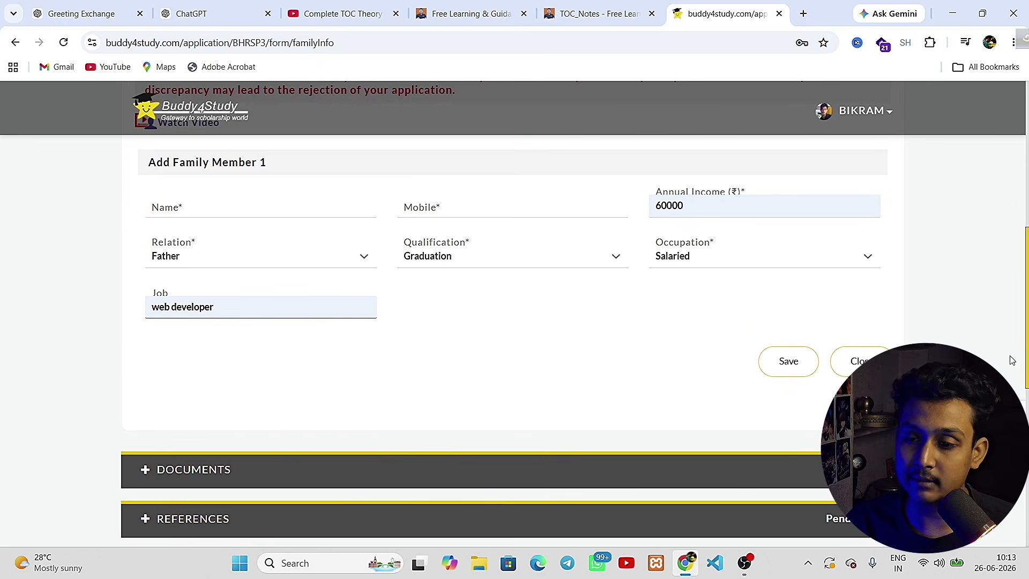
Step: Try to open the Documents section, dismiss the notice and look over the application's remaining sections and declarations
scroll(362, 468, "down", 3)
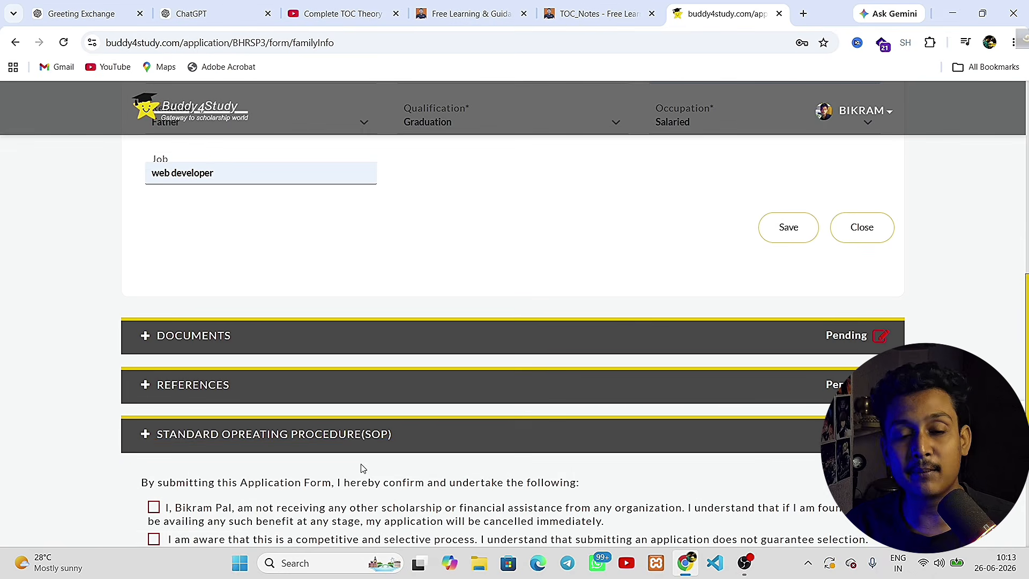
left_click(149, 336)
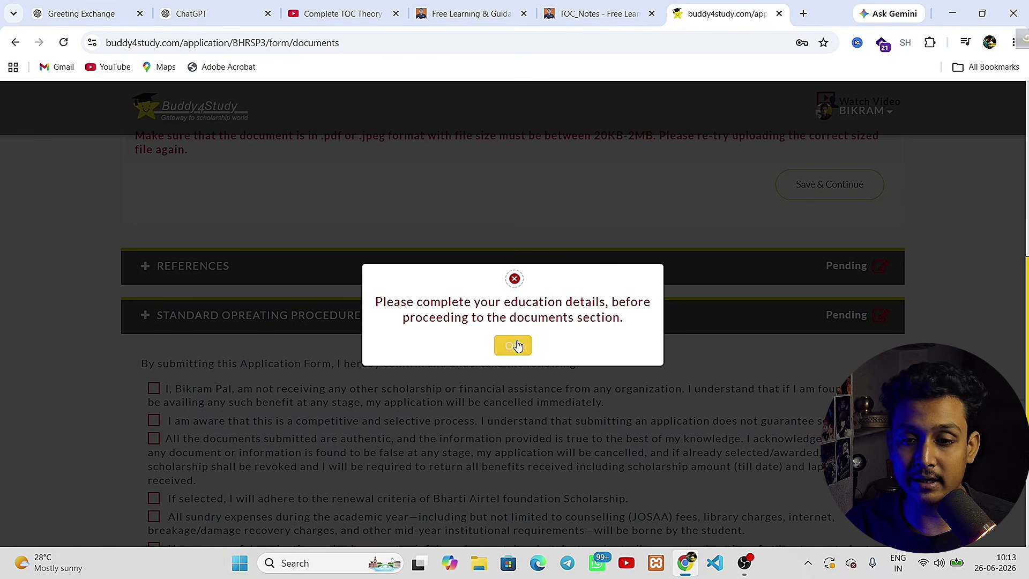
left_click(514, 345)
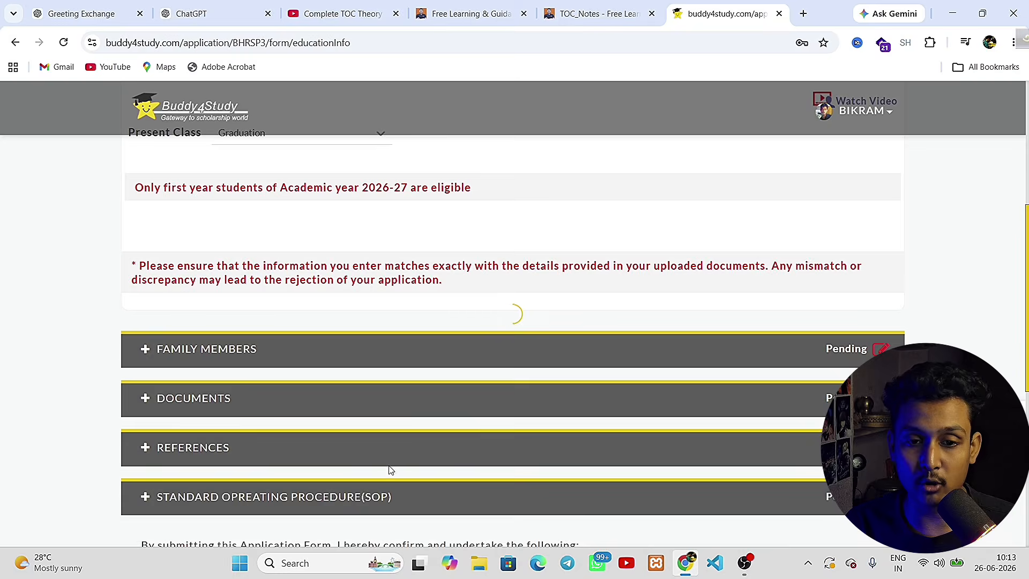
scroll(239, 476, "down", 6)
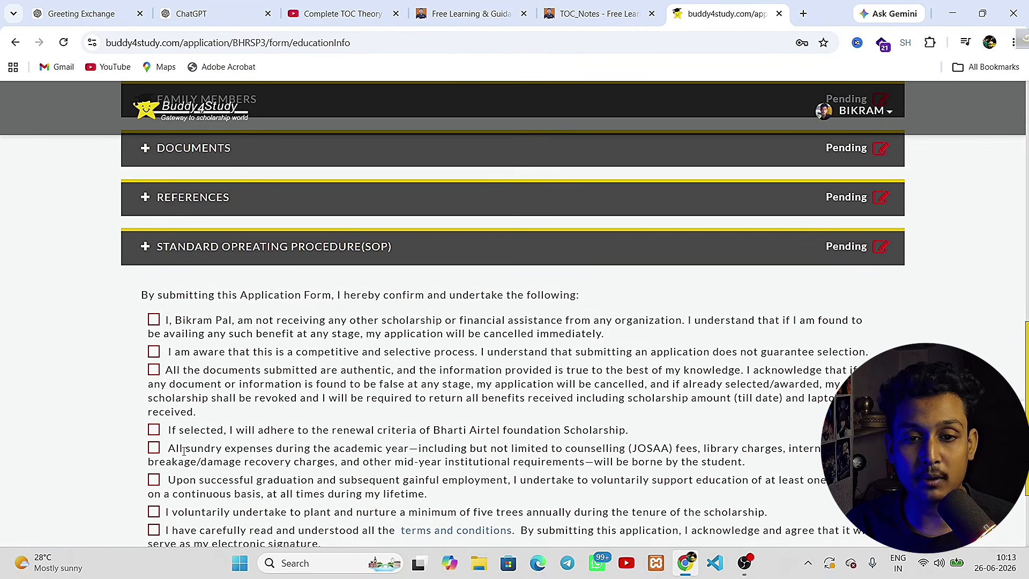
scroll(184, 450, "up", 3)
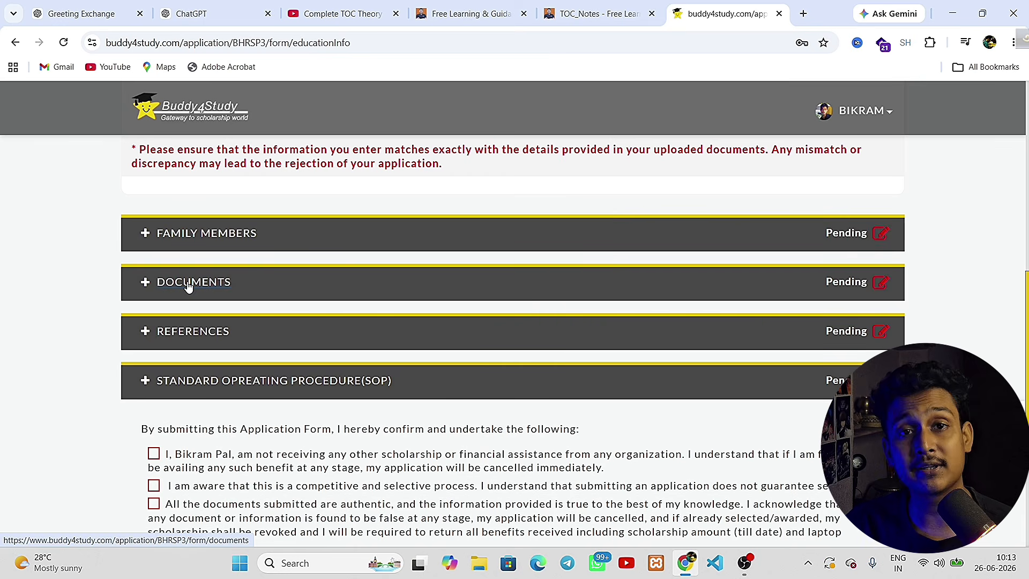
Step: Search Google for "jpg compress" in a new browser tab and open iLoveIMG's Compress JPG page
left_click(803, 13)
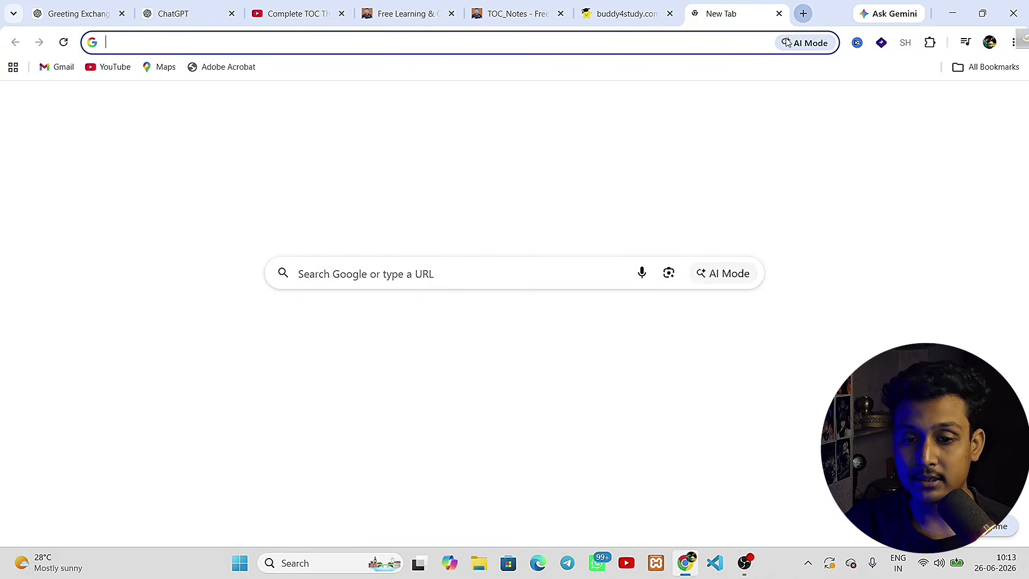
left_click(335, 276)
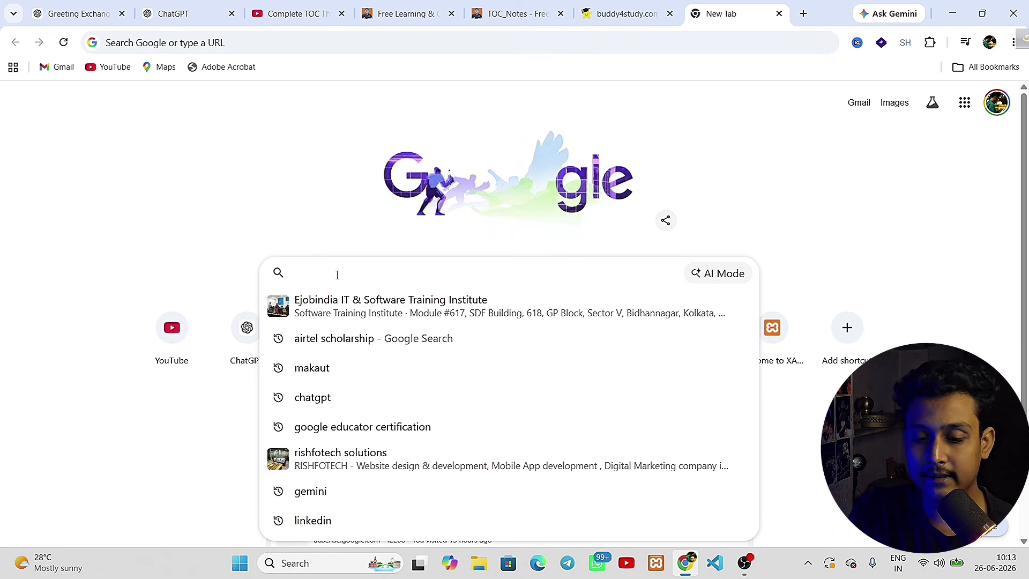
type("jpg")
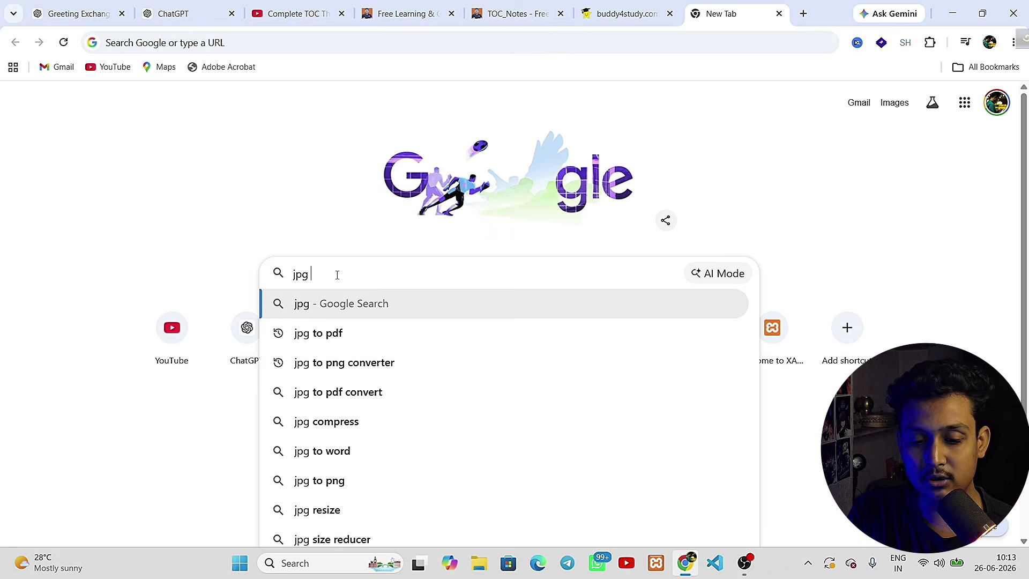
type(" compress")
key("Return")
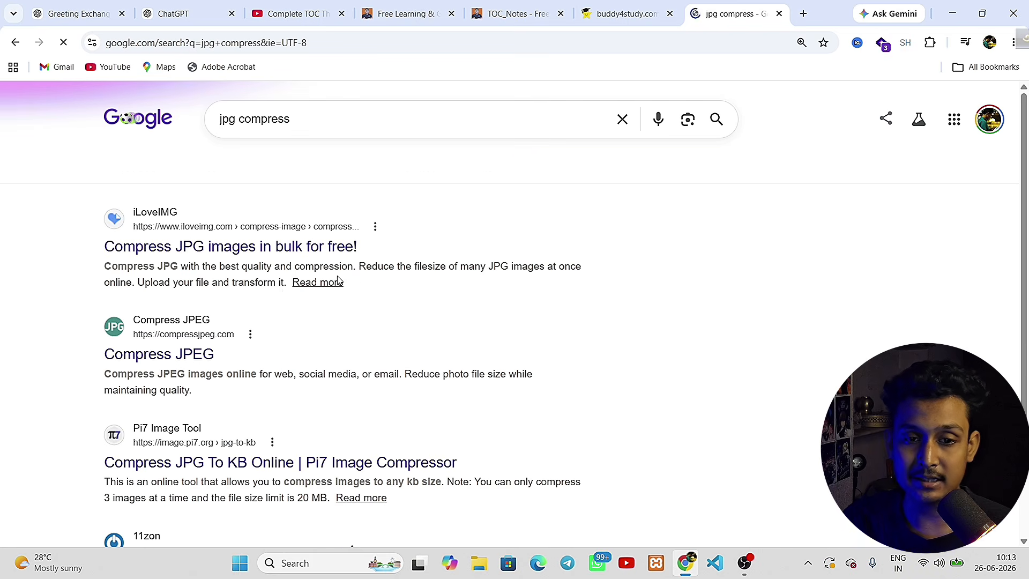
left_click(260, 252)
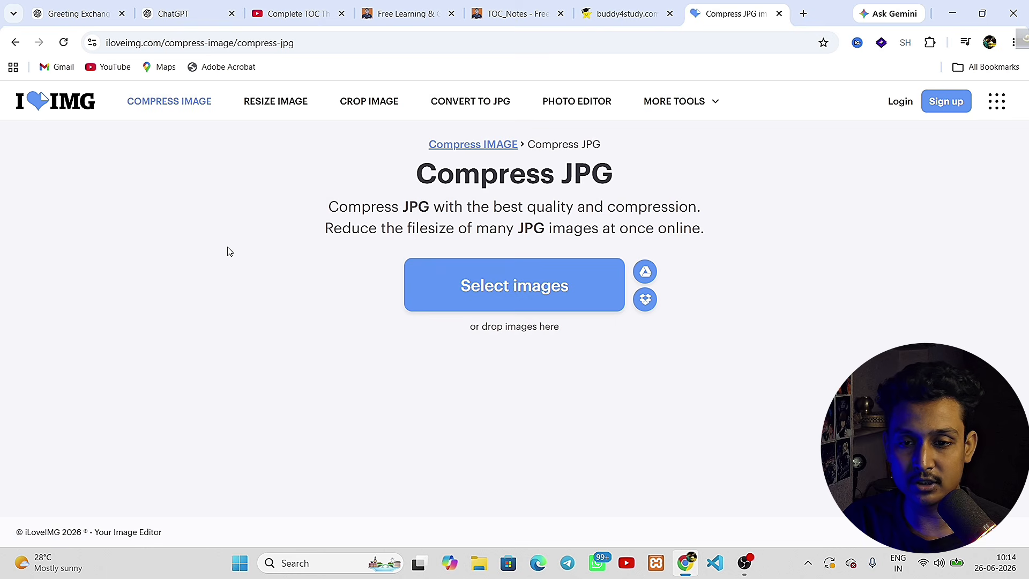
Step: Load Untitled-8.jpg from the desktop assets' team folder into the JPG compressor, compress it and check the resulting file size
left_click(471, 295)
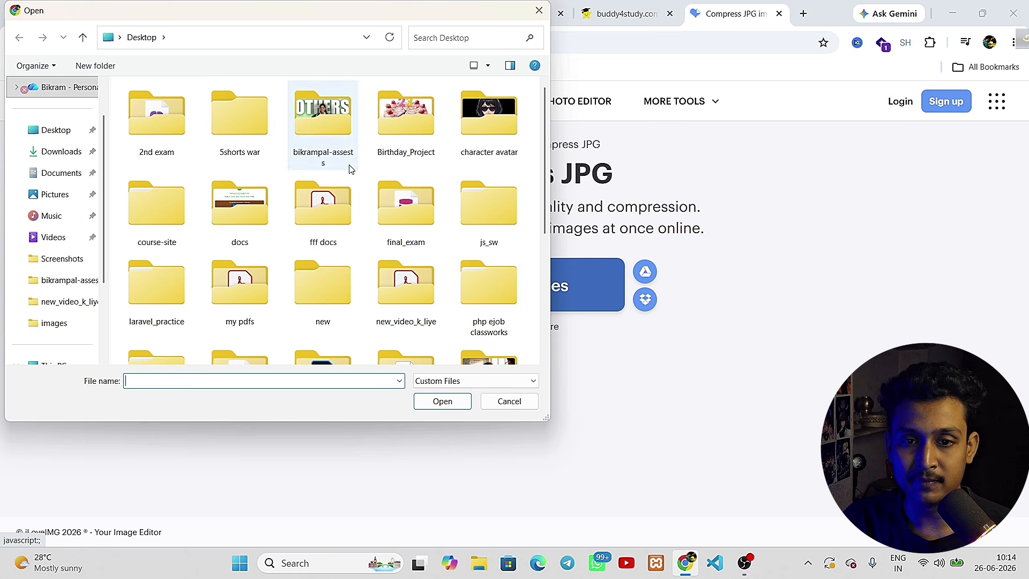
left_click(353, 110)
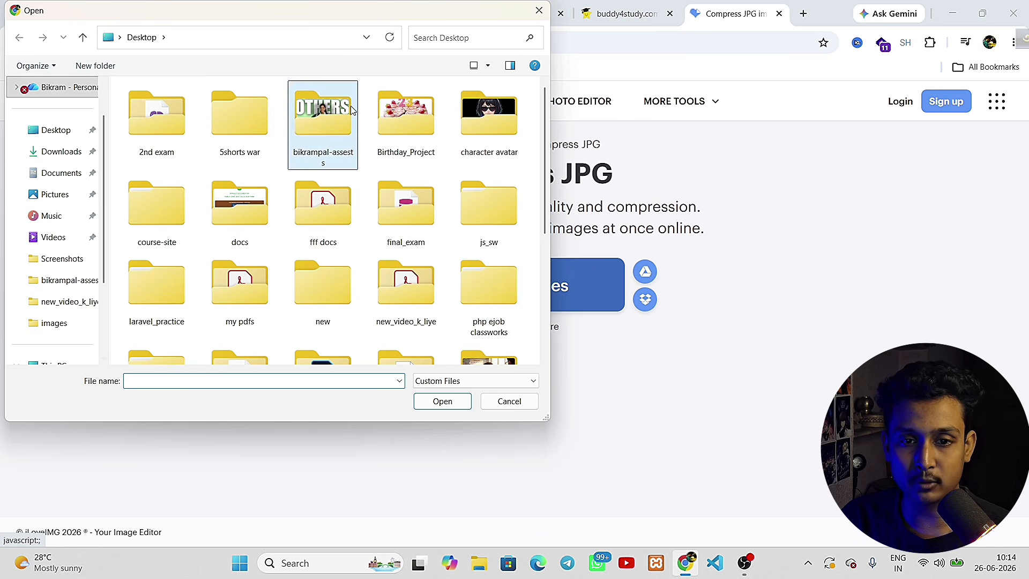
double_click(353, 110)
double_click(148, 127)
left_click(213, 188)
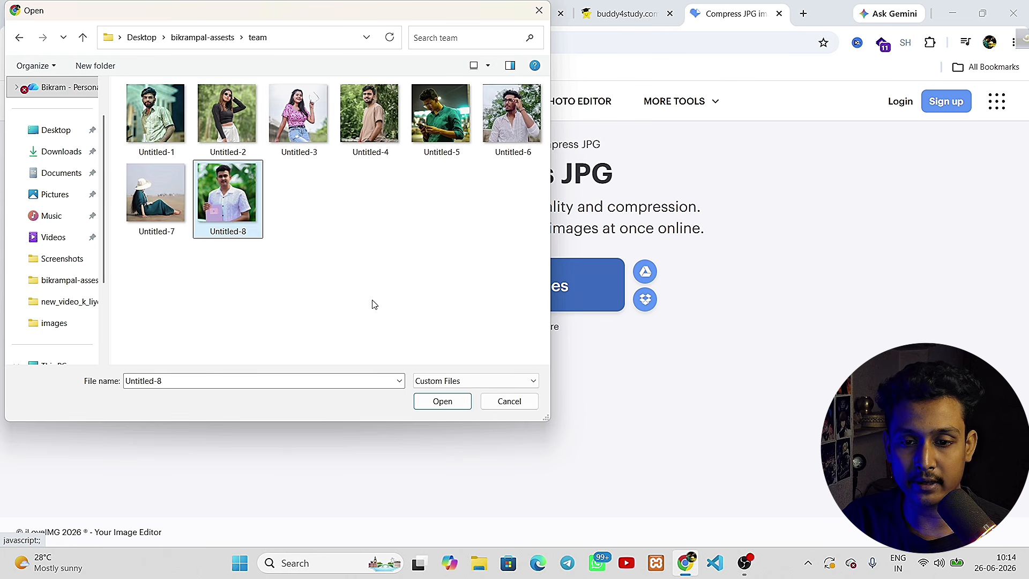
left_click(449, 402)
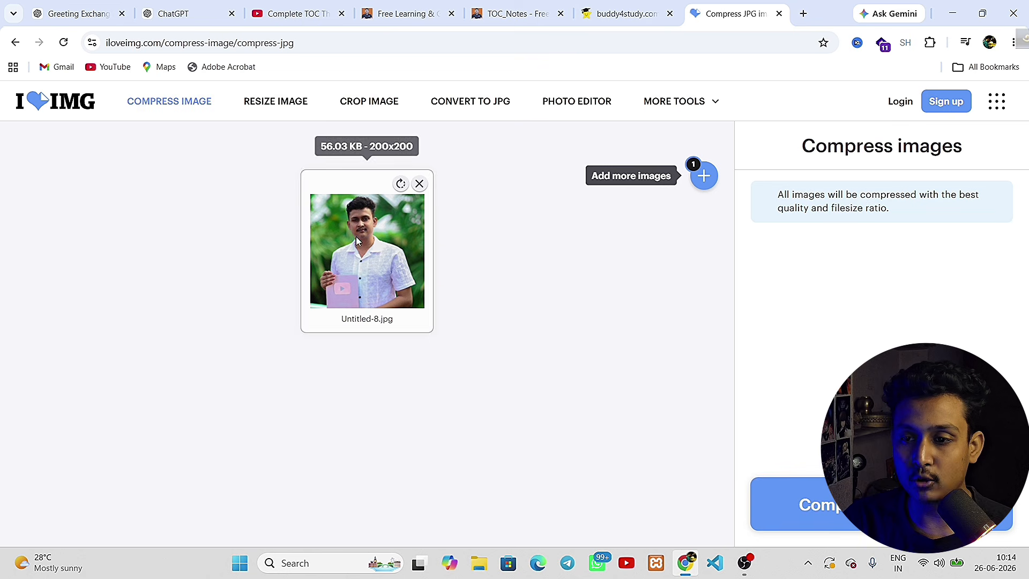
left_click(830, 498)
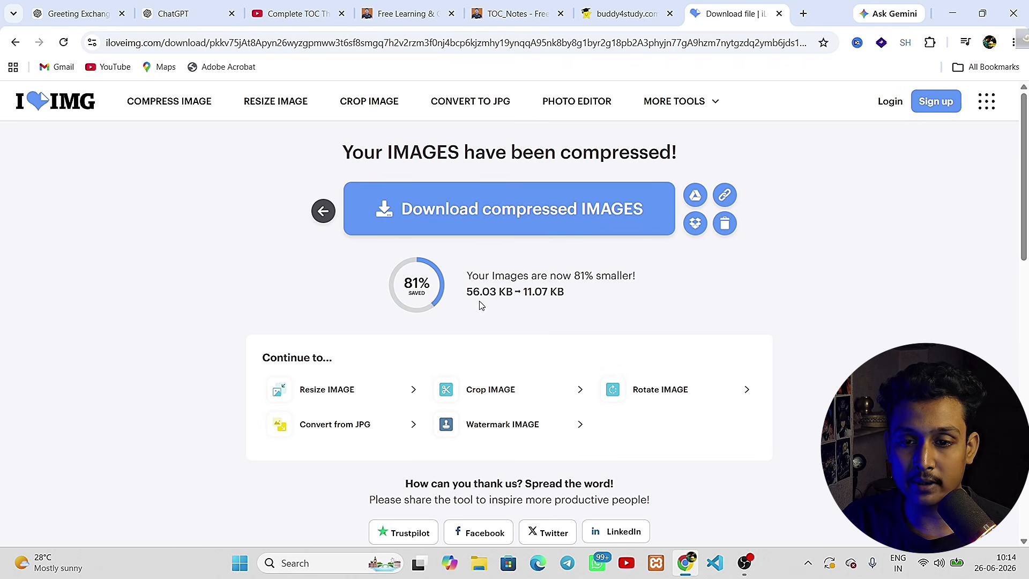
left_click_drag(466, 291, 547, 291)
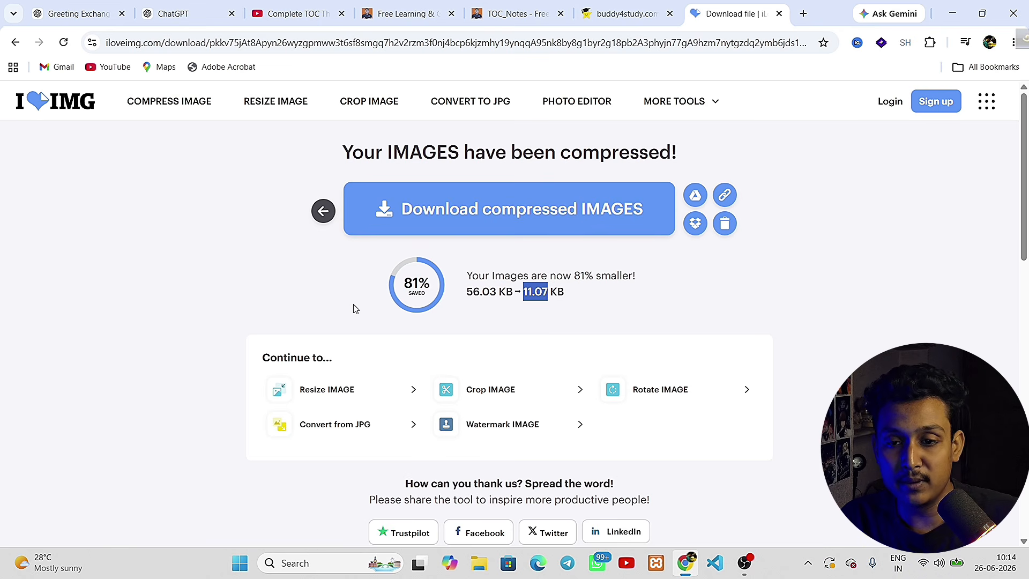
Step: Return to the scholarship application, open the References section and expand the Teacher reference to view its fields
left_click(629, 6)
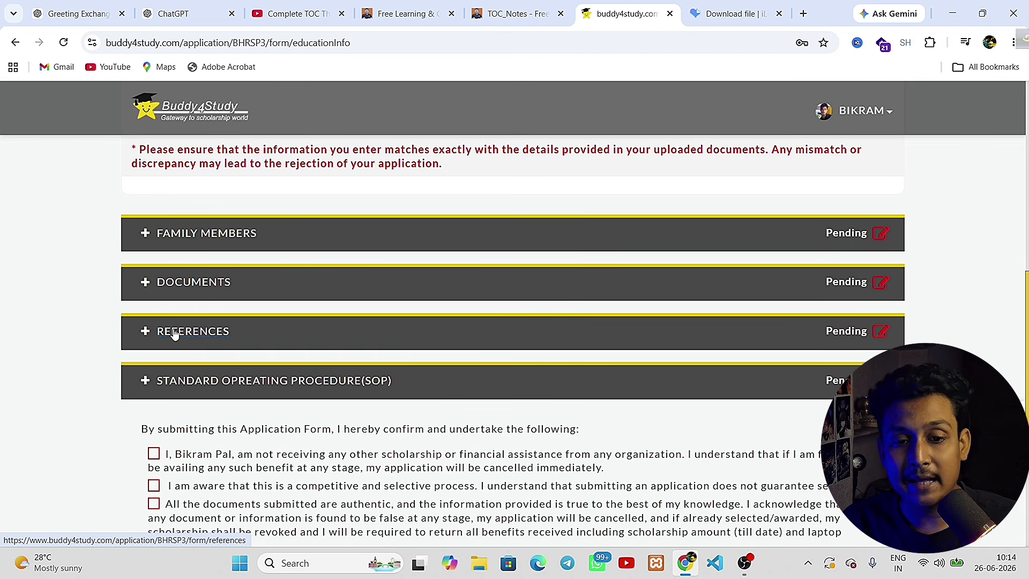
left_click(155, 333)
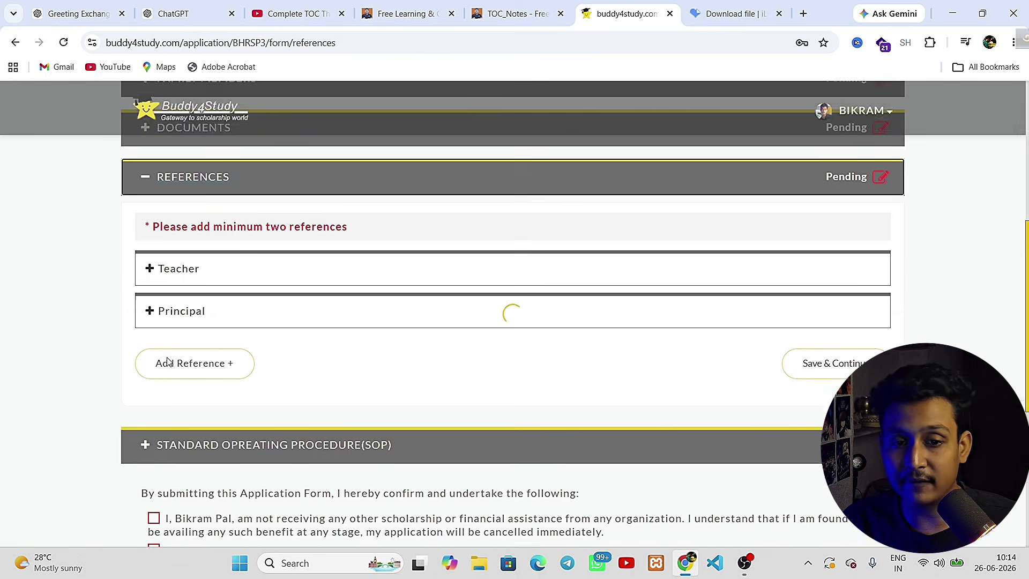
scroll(207, 375, "up", 2)
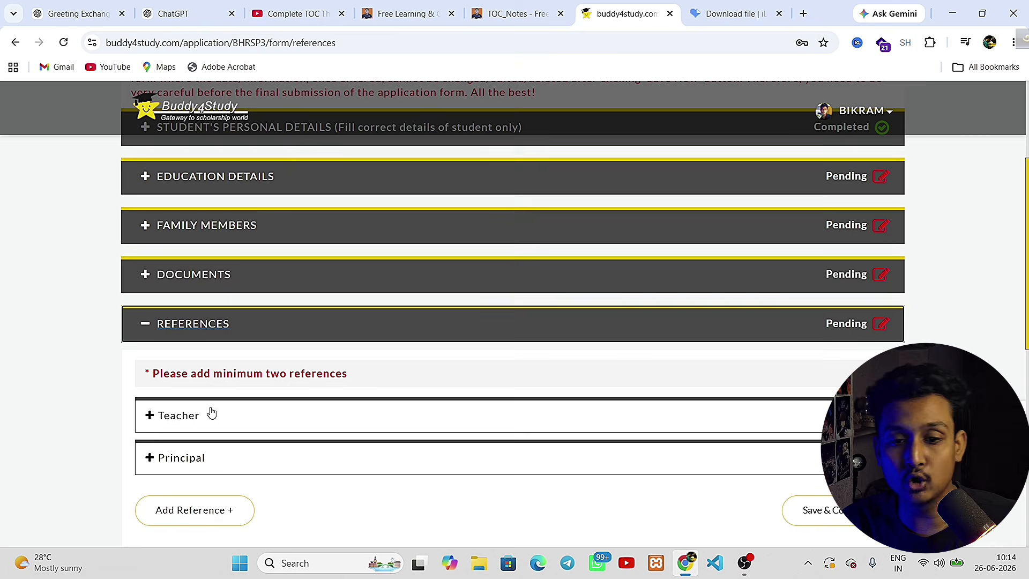
left_click(160, 419)
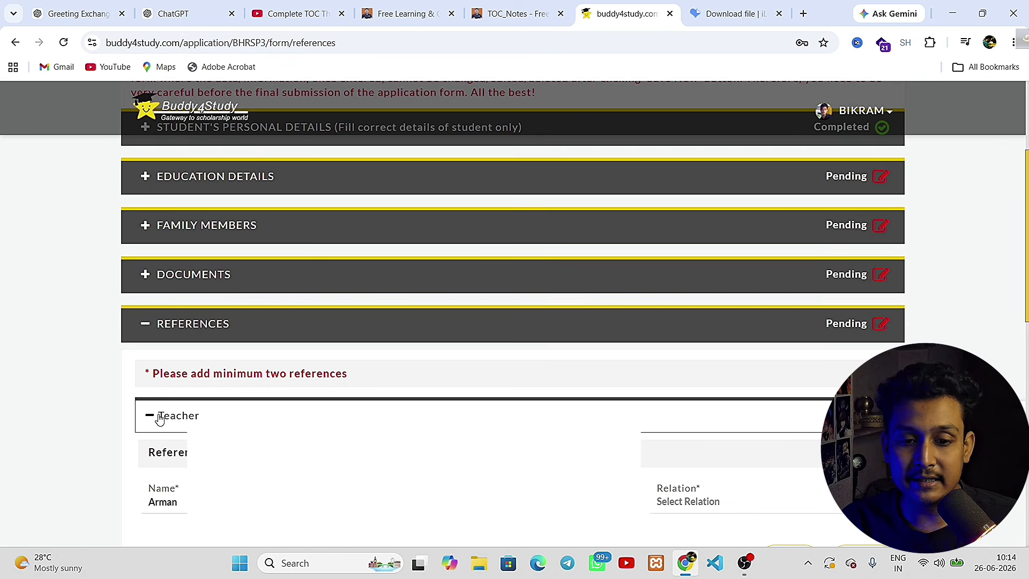
scroll(163, 434, "down", 1)
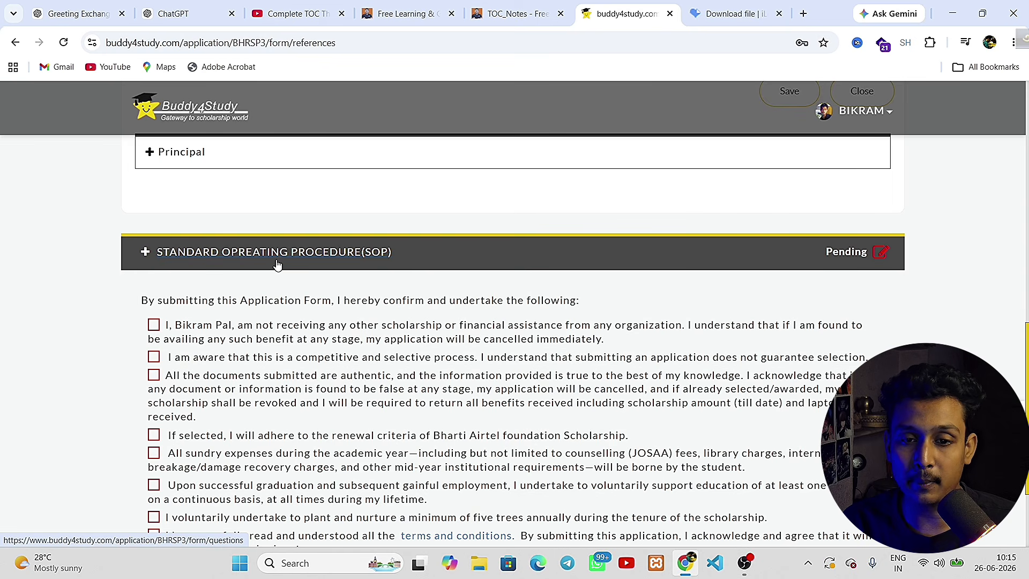
Step: Open the Standard Operating Procedure (SOP) section and read its questions on suitability, challenges, community contribution, leadership and coaching institute
left_click(154, 258)
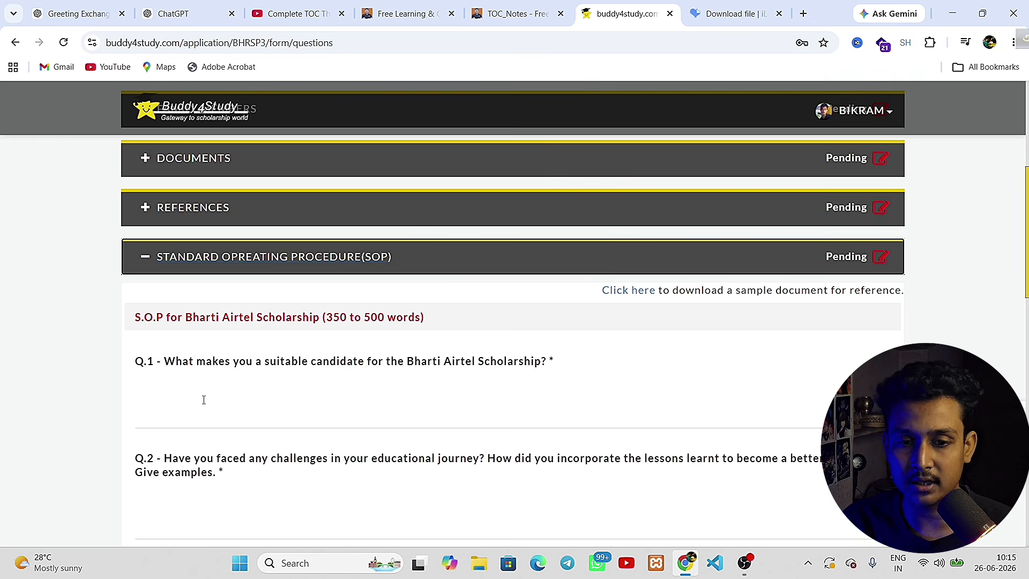
left_click_drag(167, 363, 550, 370)
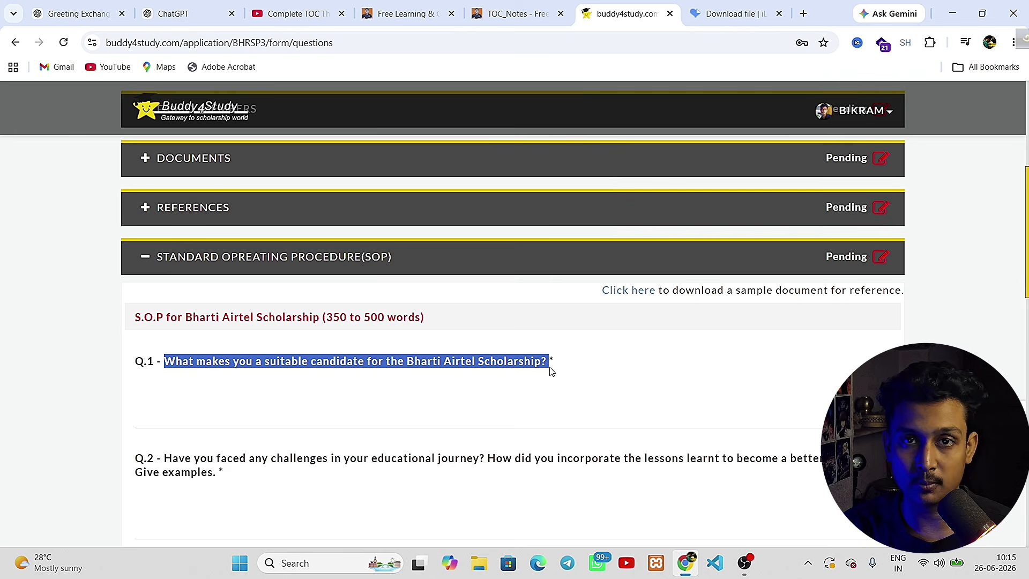
scroll(405, 438, "down", 1)
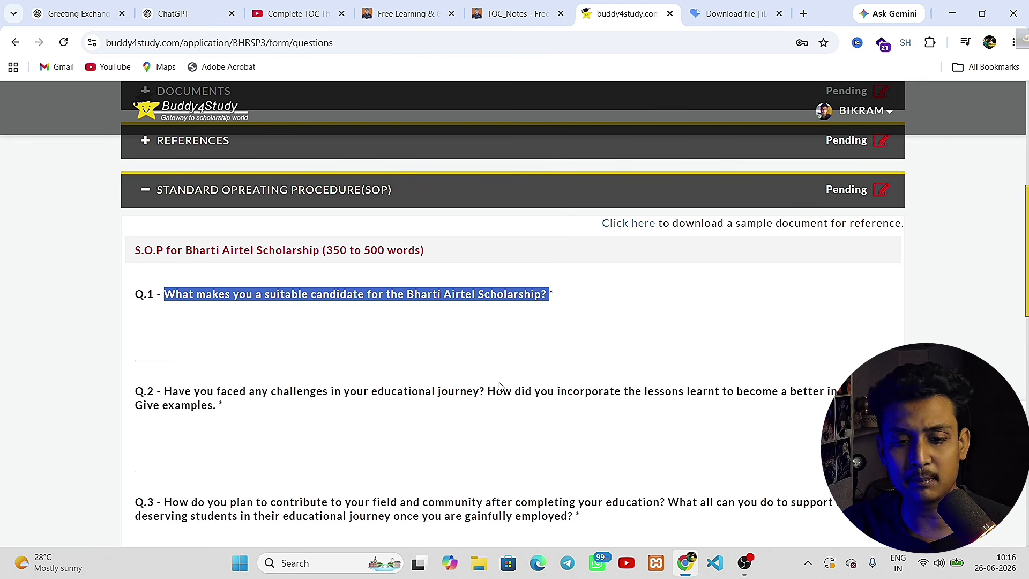
scroll(225, 423, "down", 2)
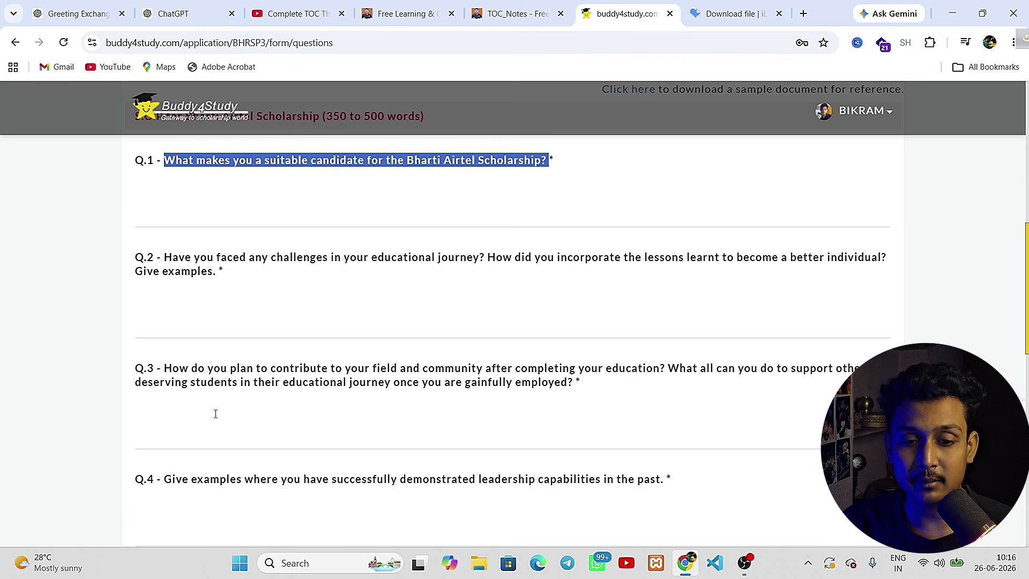
scroll(214, 414, "down", 5)
scroll(268, 404, "up", 5)
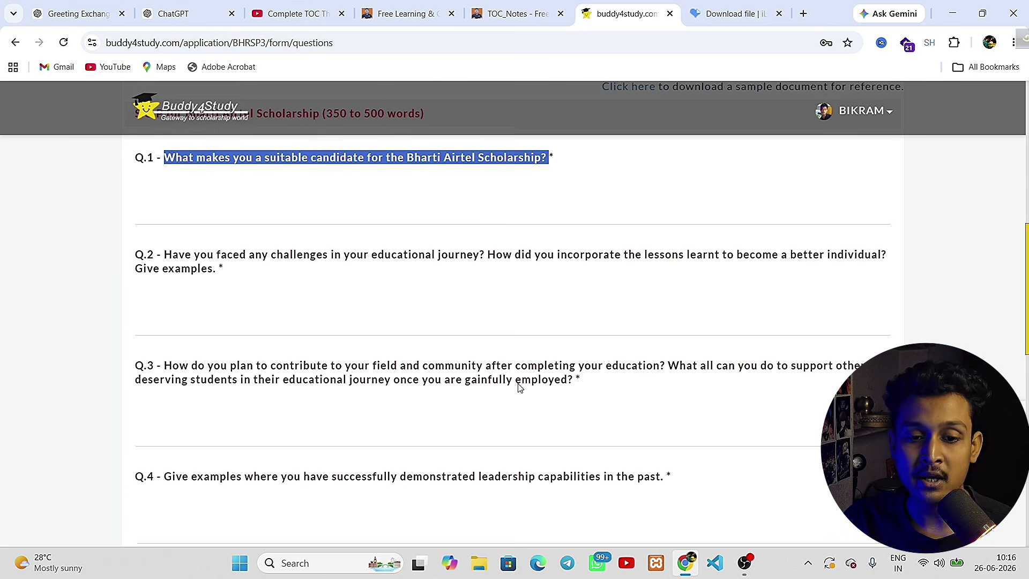
scroll(516, 385, "down", 4)
scroll(517, 386, "up", 3)
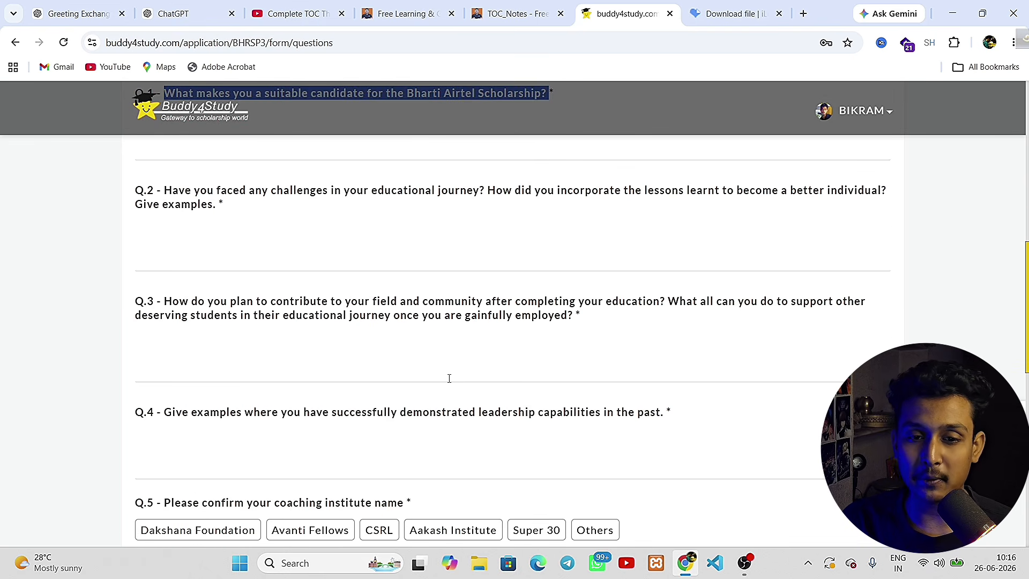
scroll(268, 406, "down", 1)
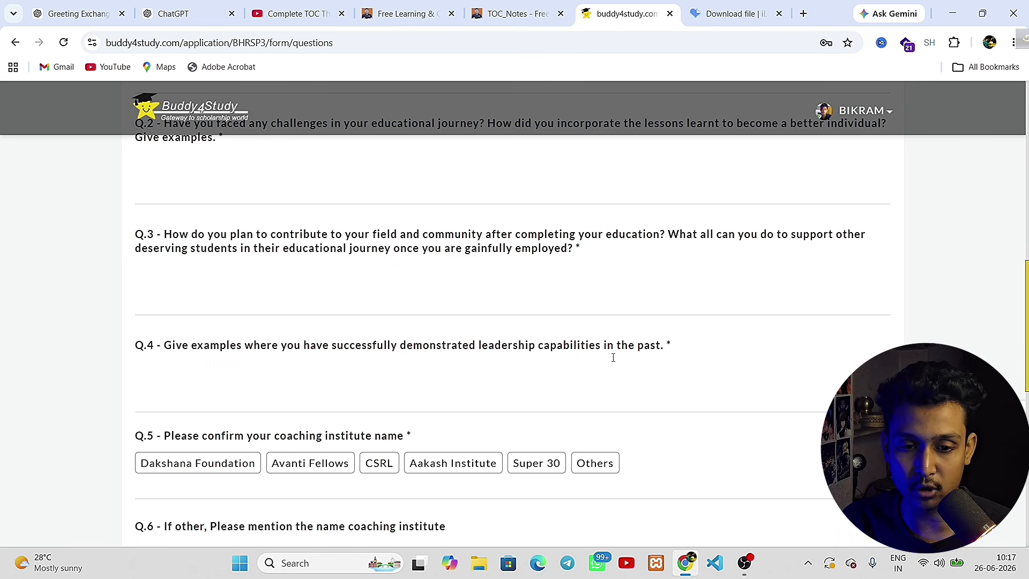
scroll(513, 369, "down", 1)
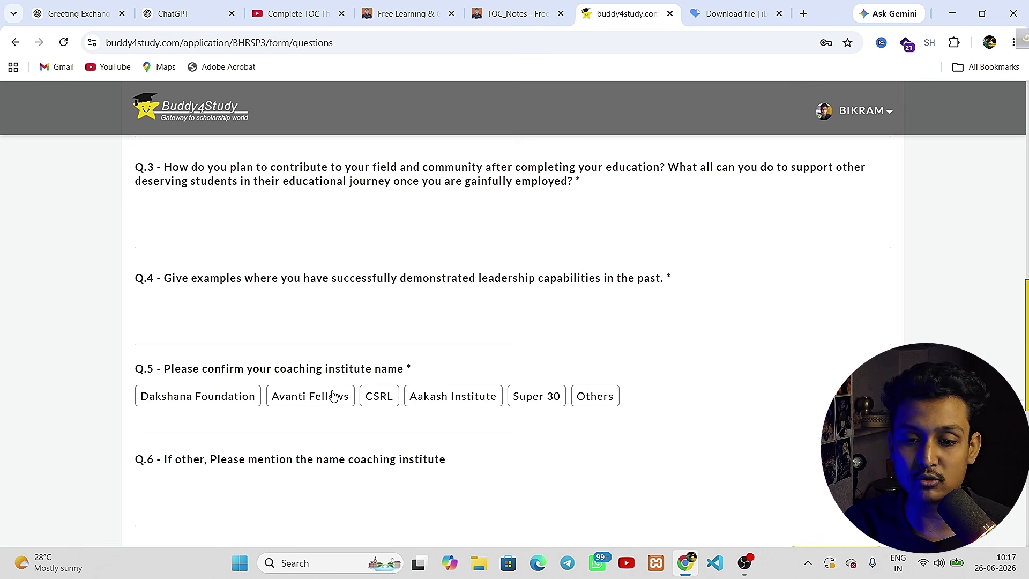
Step: Choose Others as the coaching institute in Q.5 and place the cursor in the Q.6 institute name answer
left_click(601, 399)
scroll(509, 400, "down", 4)
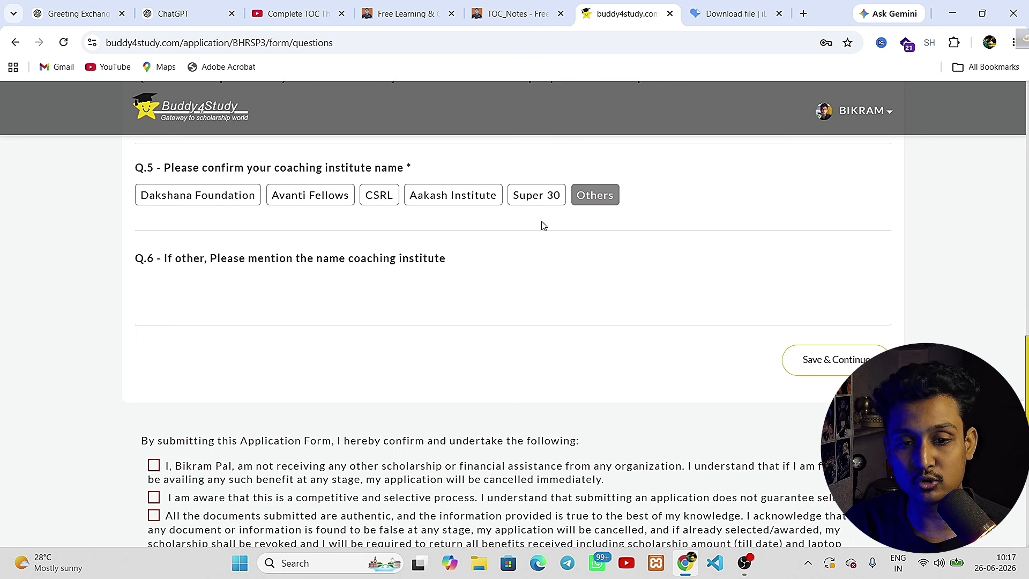
left_click(246, 303)
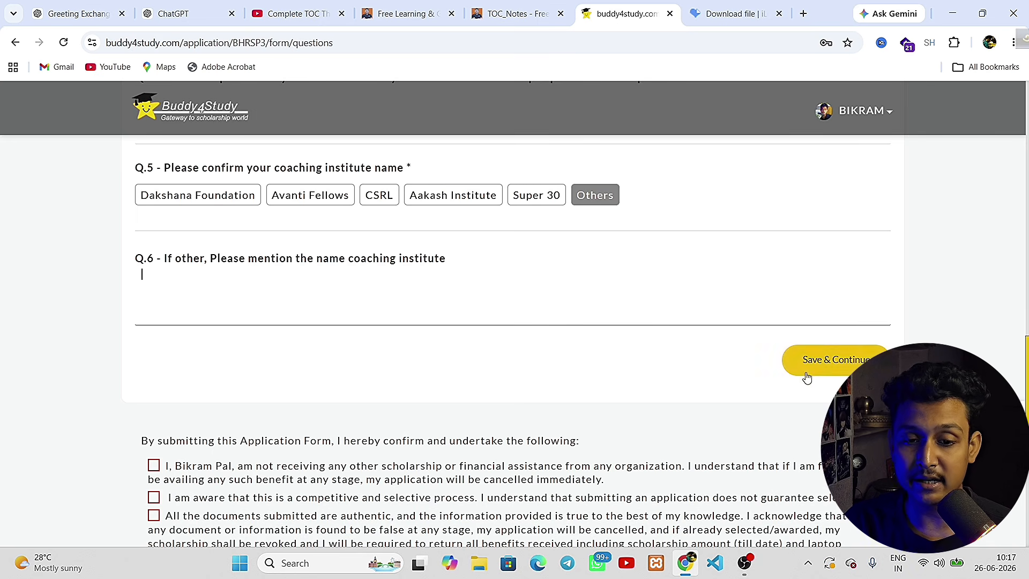
scroll(466, 402, "down", 2)
Step: Accept all the declarations below the application form, including the terms and conditions, and request the application preview
scroll(832, 367, "up", 20)
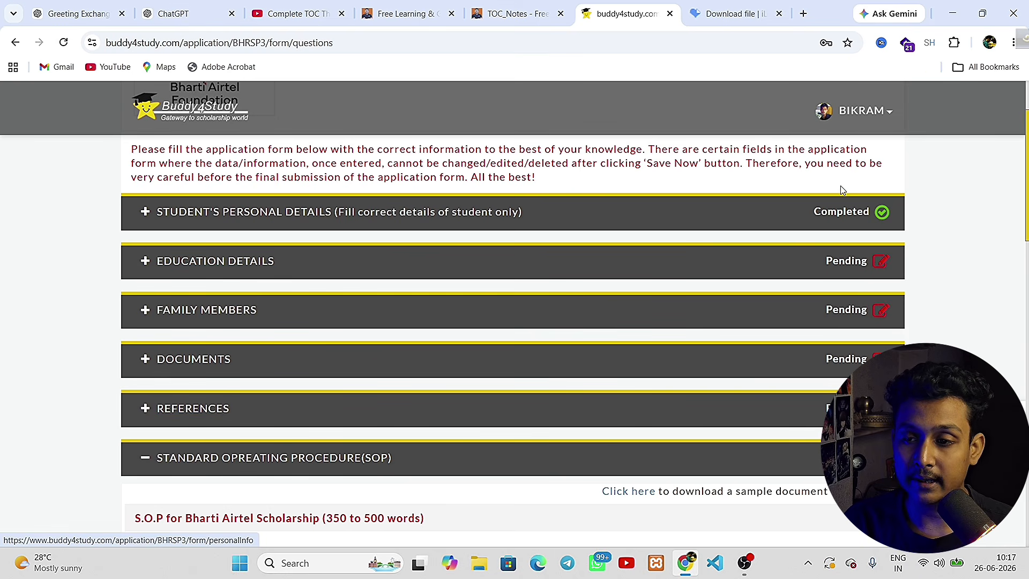
scroll(731, 381, "down", 20)
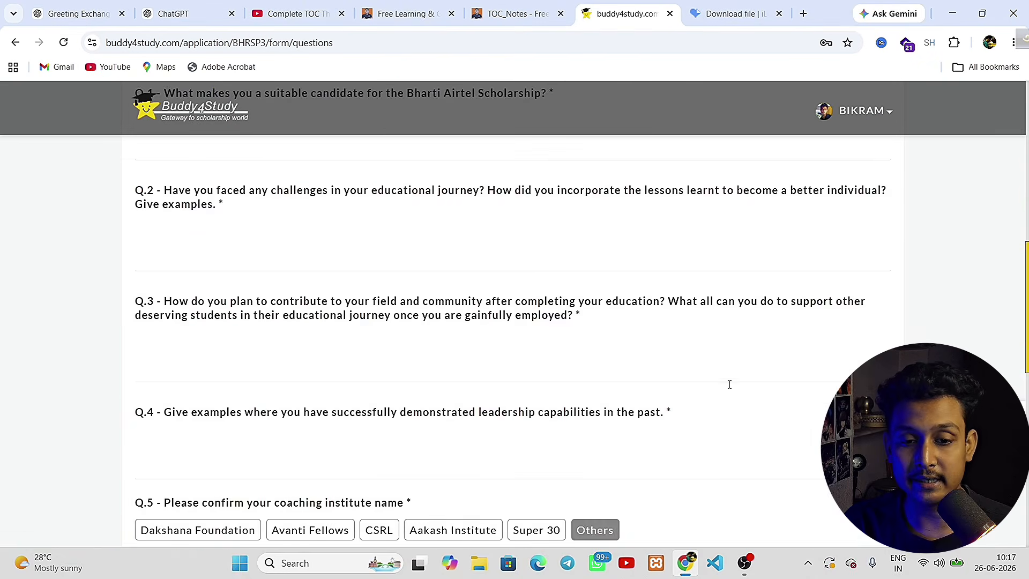
left_click(153, 334)
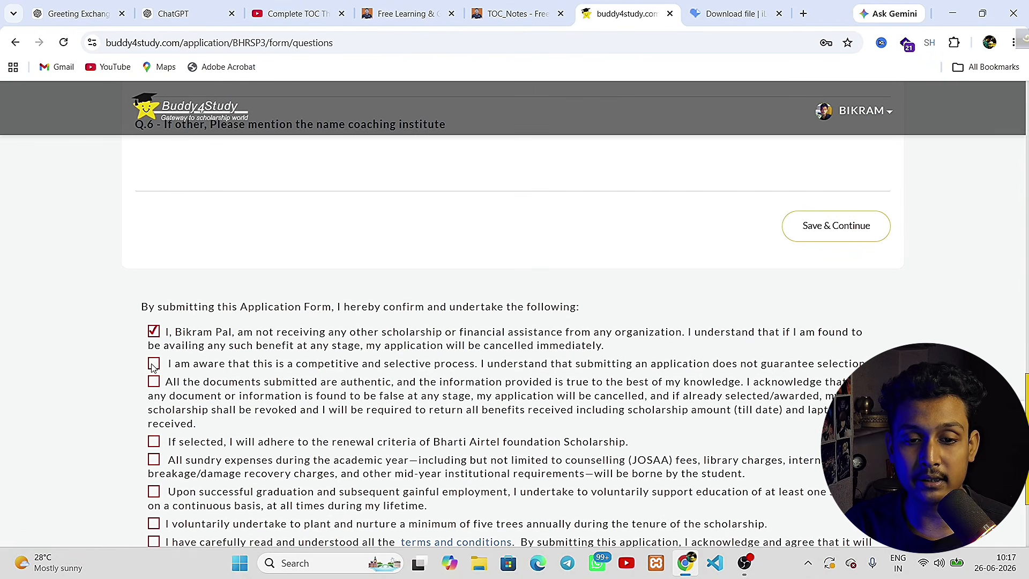
left_click(155, 383)
scroll(167, 337, "down", 3)
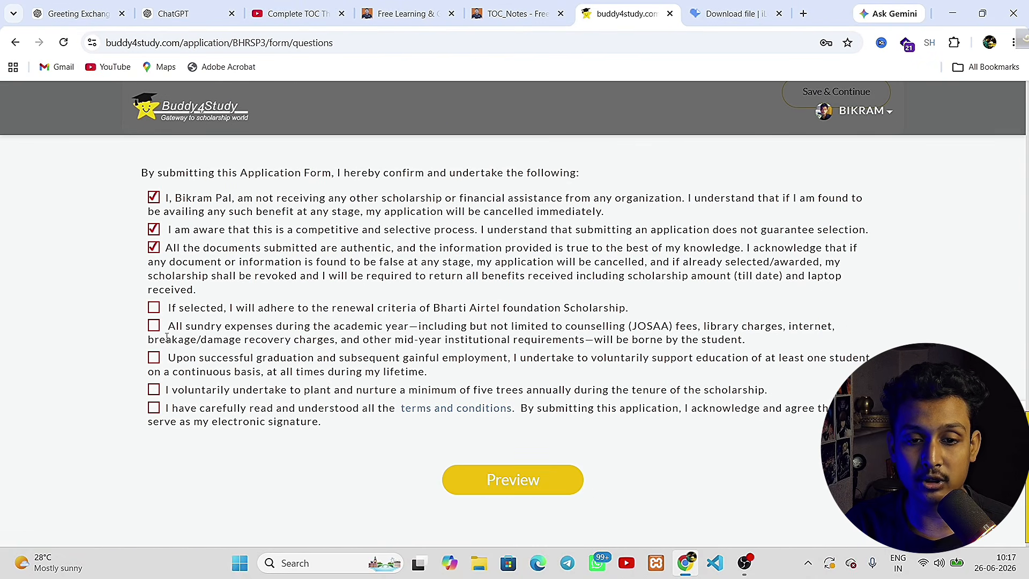
left_click(155, 310)
left_click(154, 328)
left_click(154, 390)
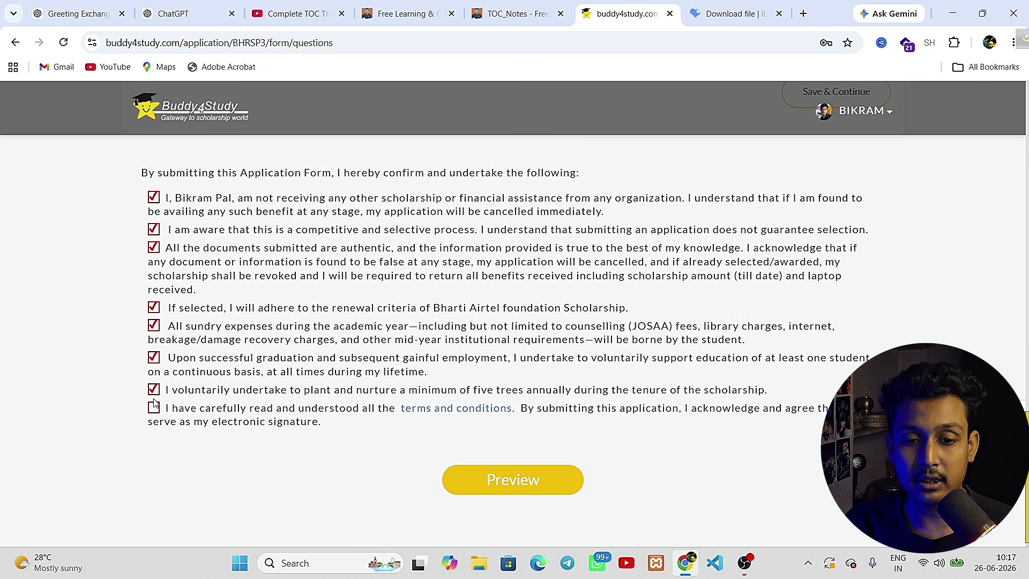
left_click(154, 407)
scroll(522, 478, "down", 1)
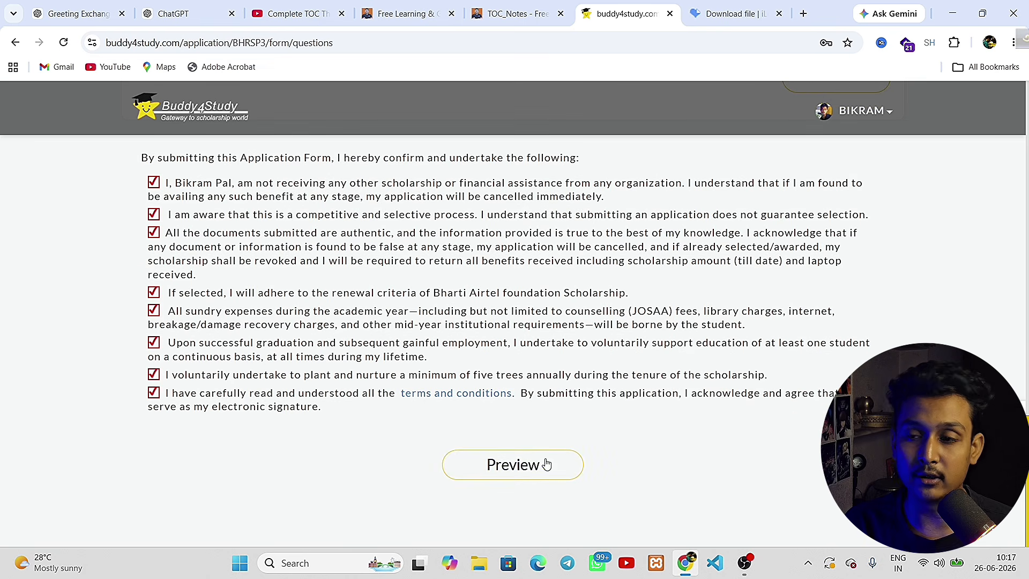
left_click(525, 466)
Step: Go to the Buddy4Study home page, open the student profile and show its applied scholarships
mouse_move(846, 113)
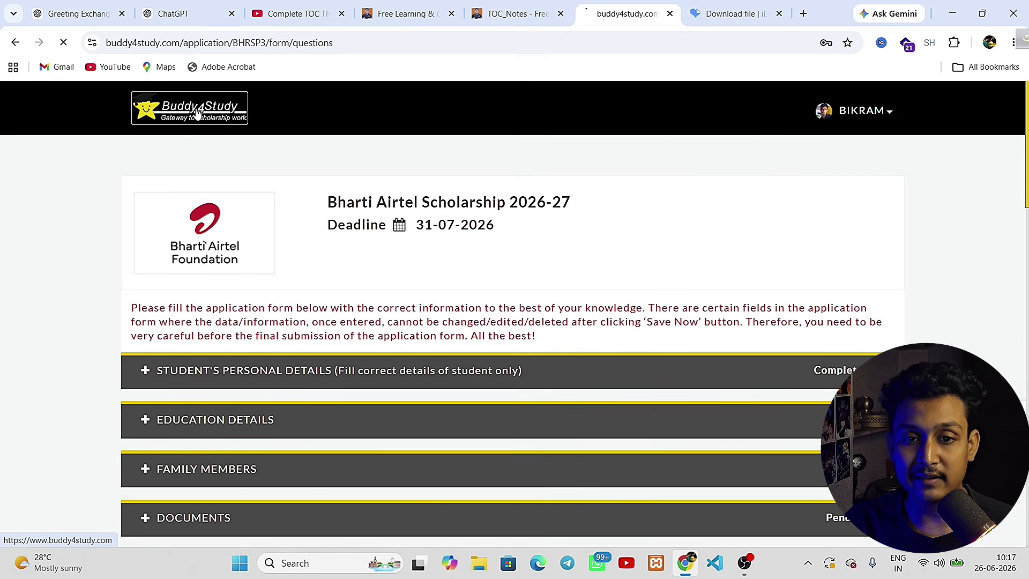
left_click(197, 111)
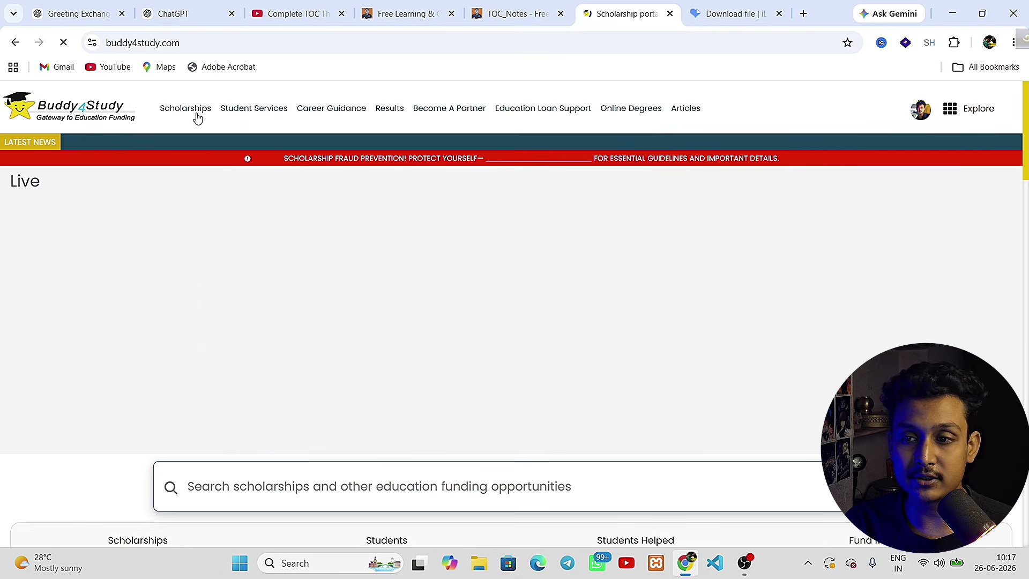
mouse_move(923, 113)
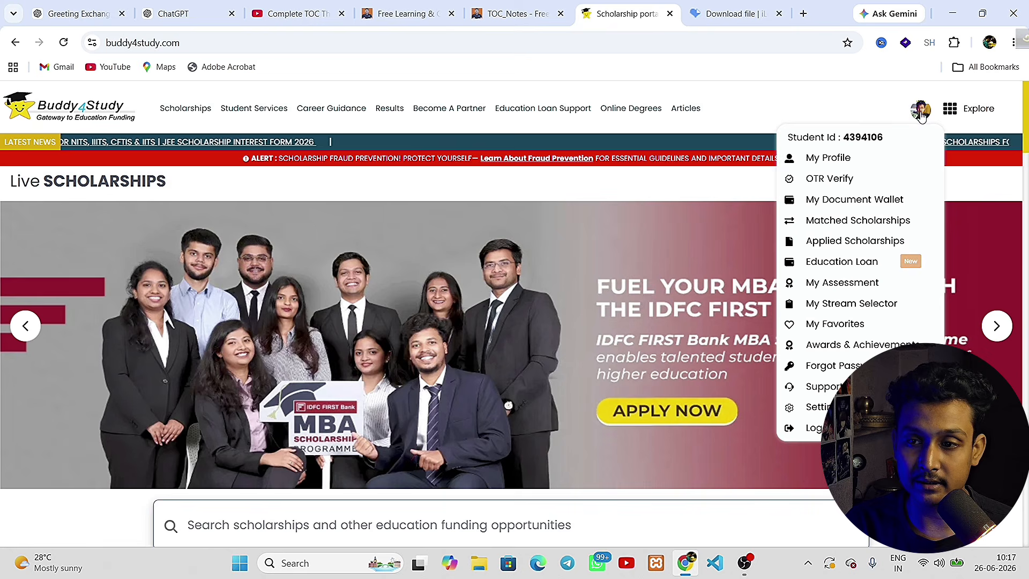
left_click(841, 160)
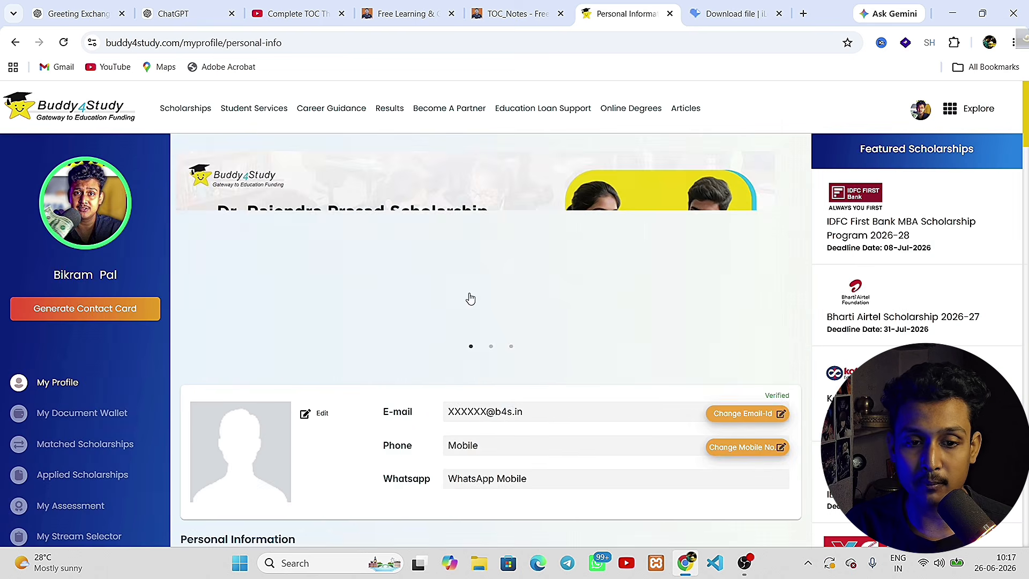
scroll(75, 455, "down", 2)
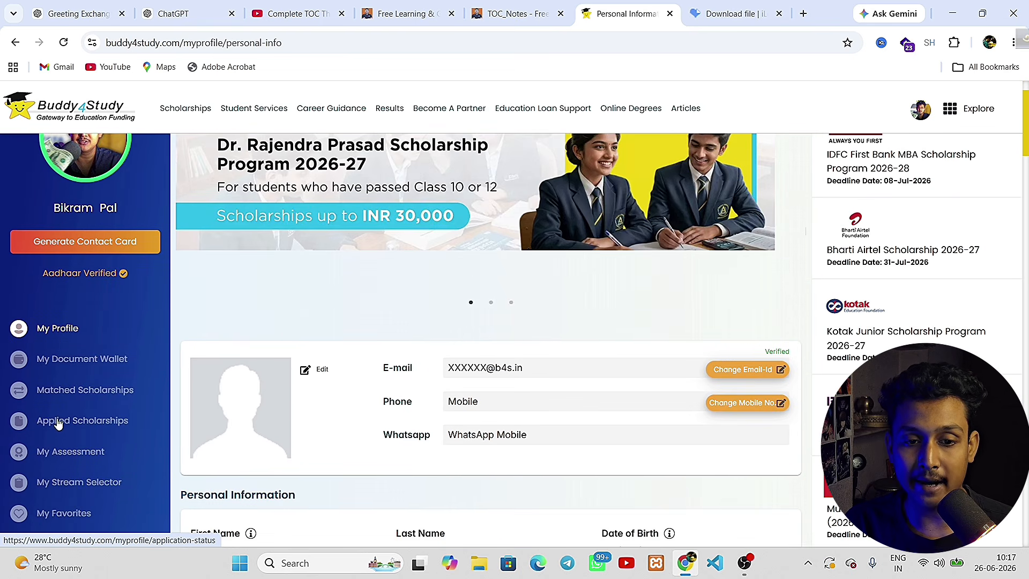
left_click(84, 420)
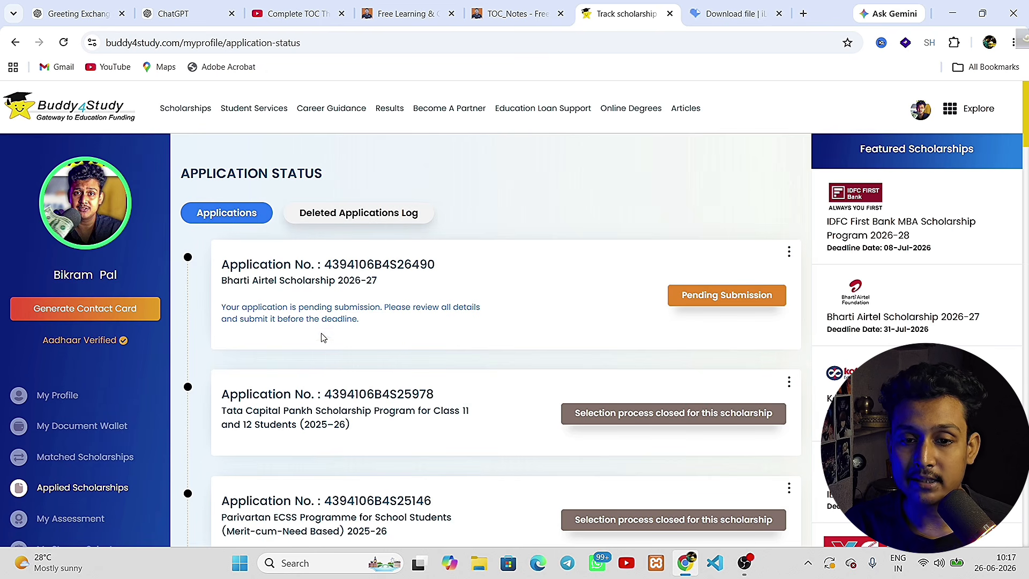
Step: Open the Bharti Airtel Scholarship 2026-27 application that is pending submission from the application status list
left_click_drag(224, 263, 425, 298)
left_click(472, 290)
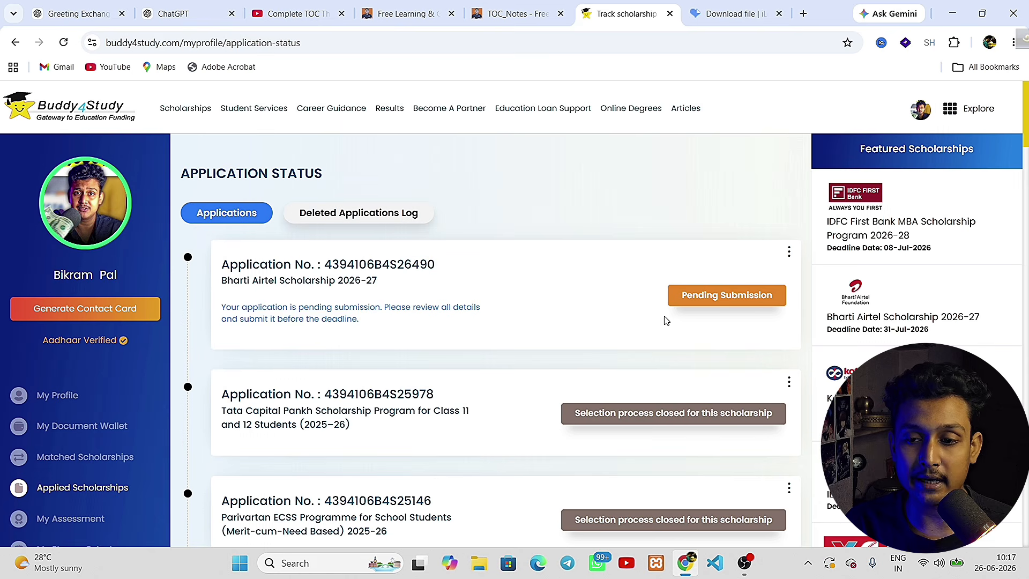
left_click(783, 299)
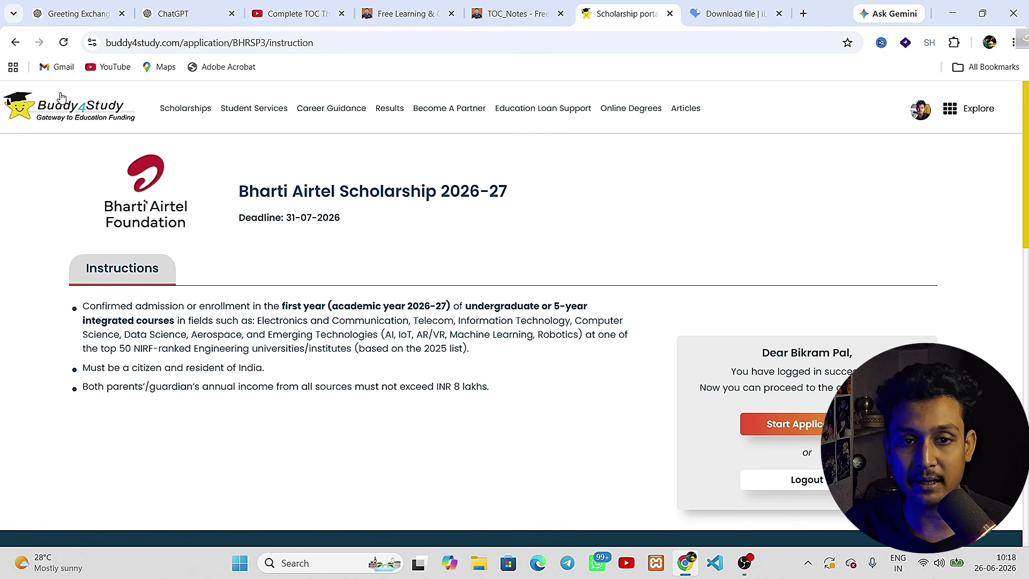
Step: Return to the application status list, load the older entries and examine the status of each past scholarship application
left_click(15, 42)
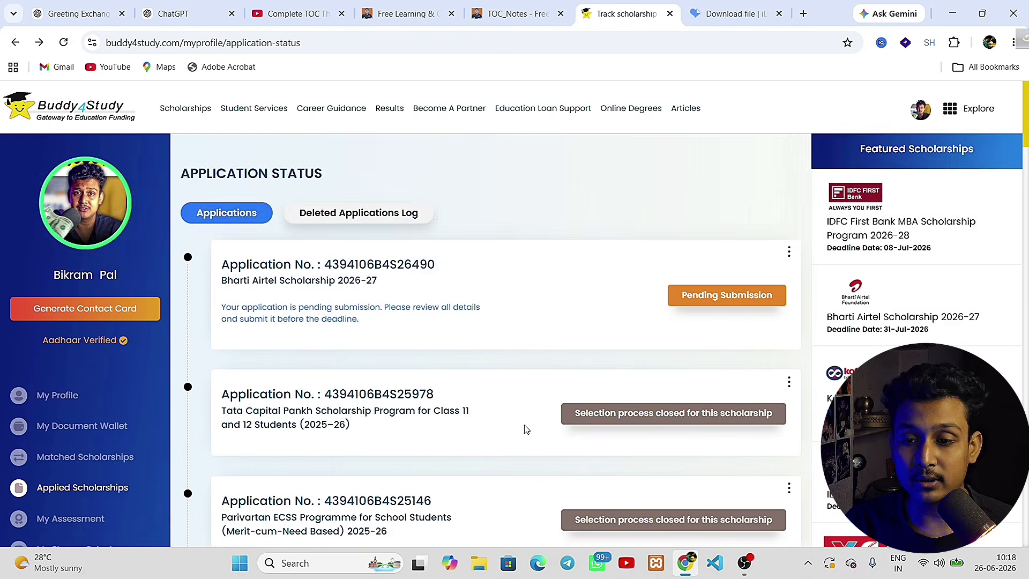
scroll(524, 426, "down", 2)
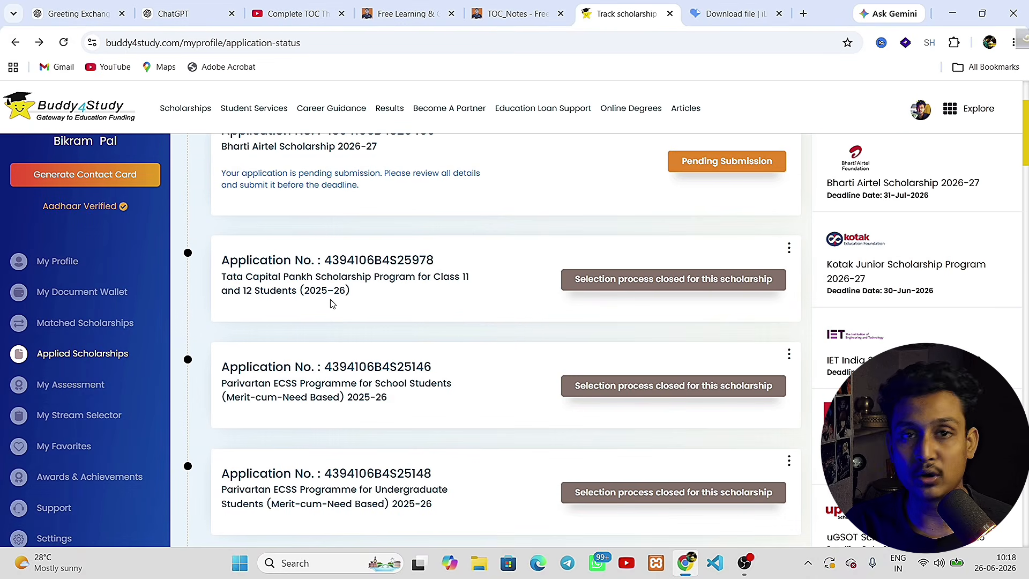
scroll(572, 301, "down", 2)
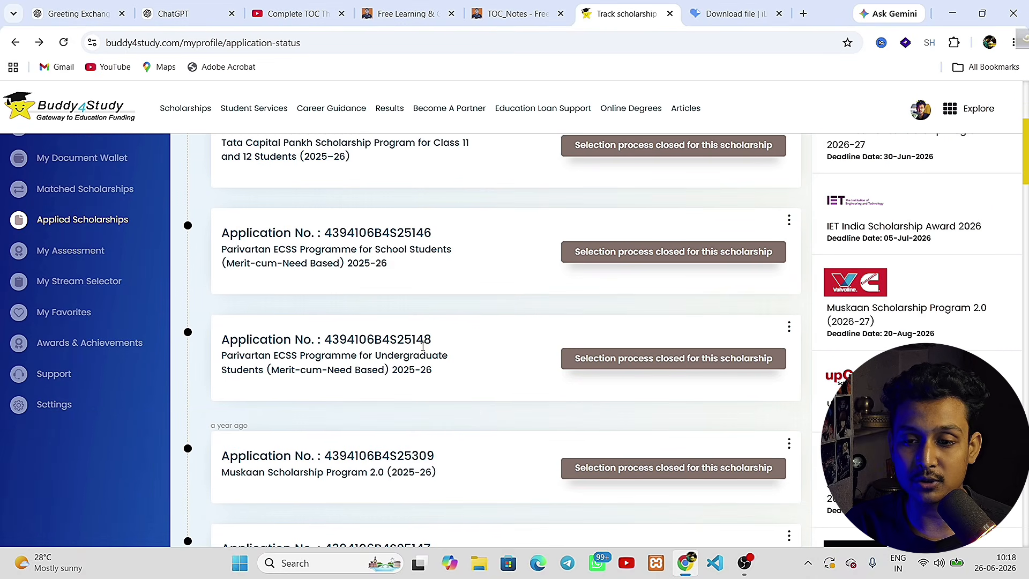
scroll(606, 402, "down", 8)
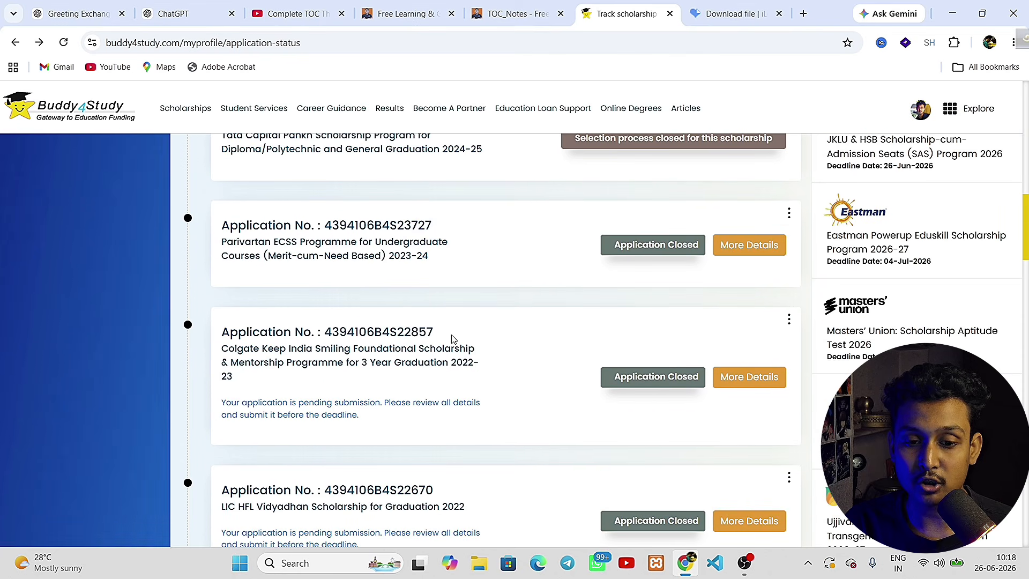
scroll(452, 337, "down", 2)
left_click(501, 483)
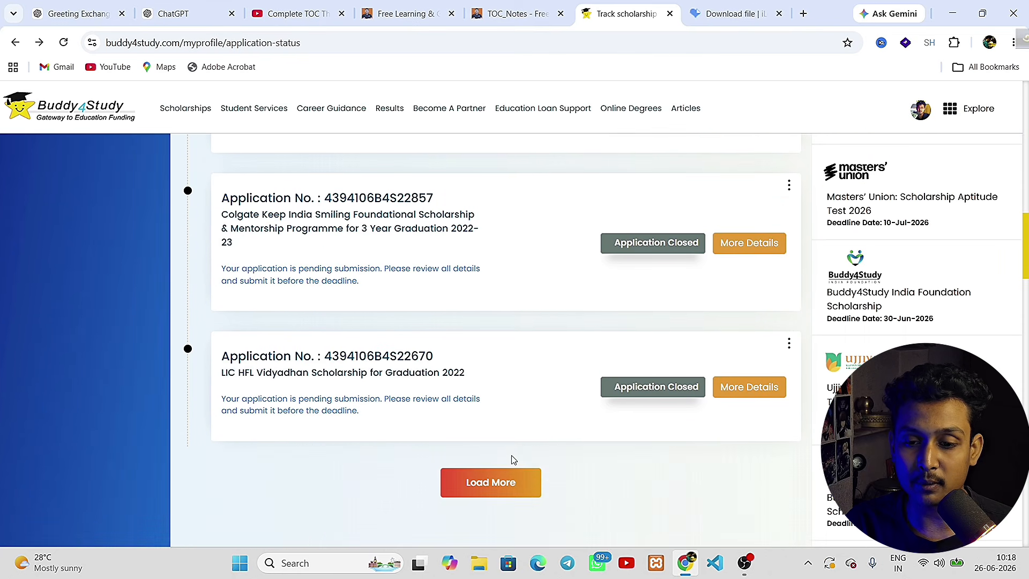
scroll(544, 437, "down", 5)
scroll(541, 438, "down", 3)
scroll(540, 438, "up", 20)
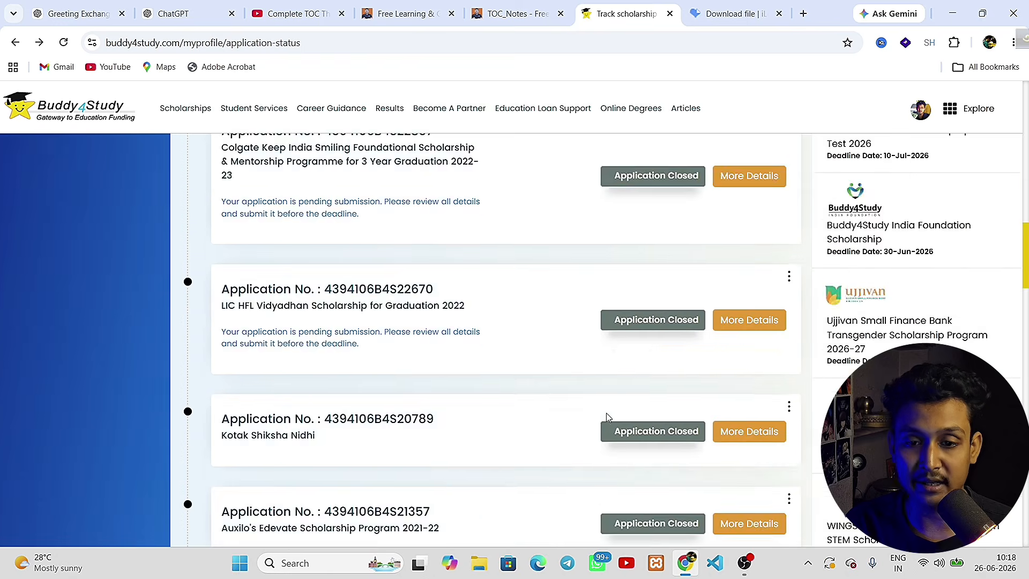
scroll(471, 426, "up", 1)
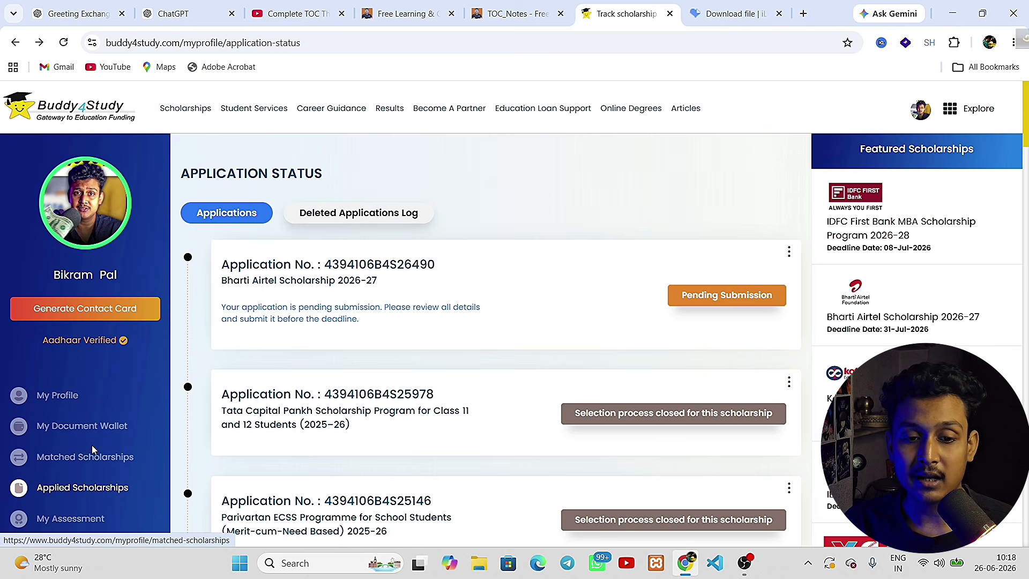
scroll(81, 466, "down", 3)
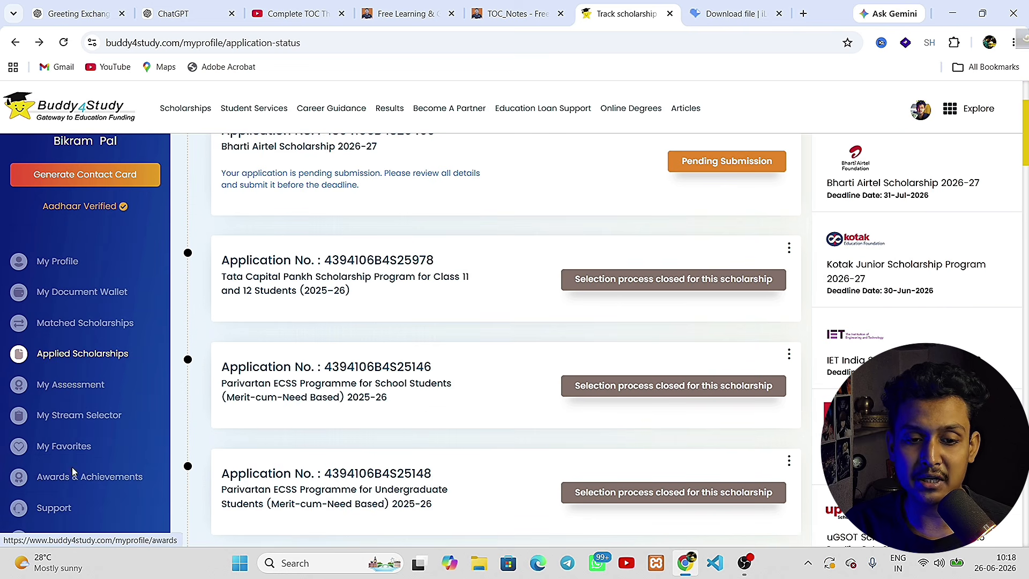